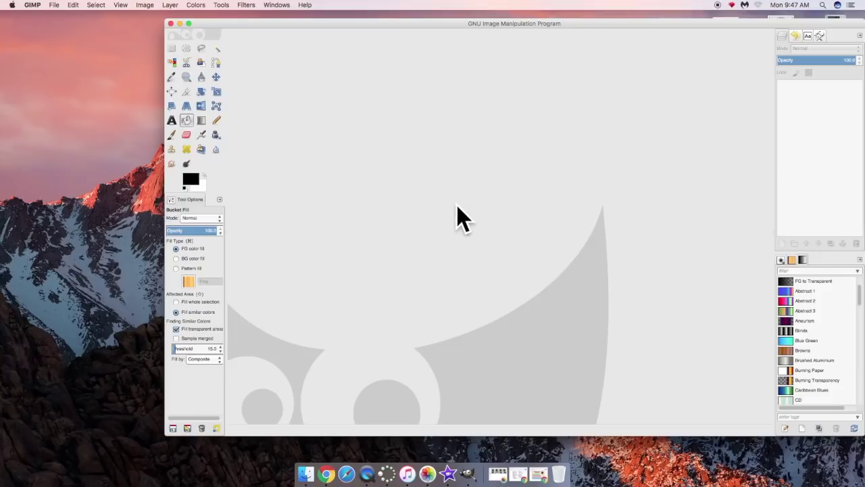
Create a new blank image 500 px wide and 500 px high
mouse_move(628, 24)
mouse_down()
mouse_move(645, 290)
mouse_move(645, 7)
mouse_move(632, 8)
mouse_up()
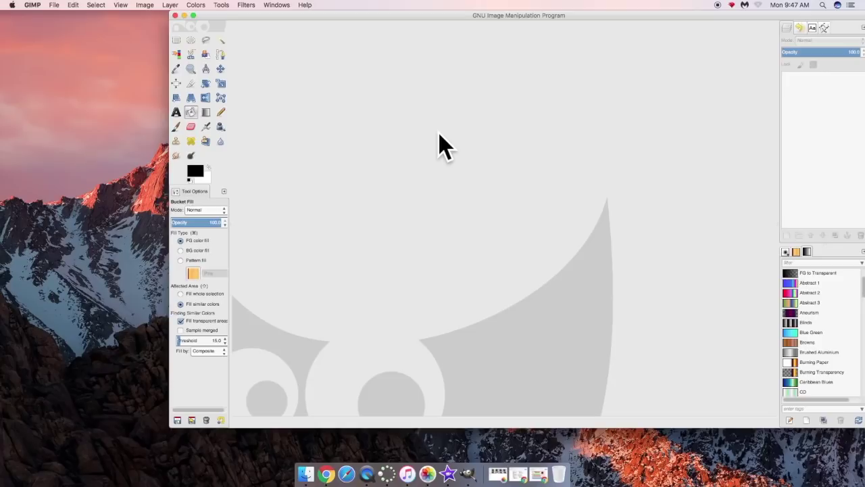
key(super+n)
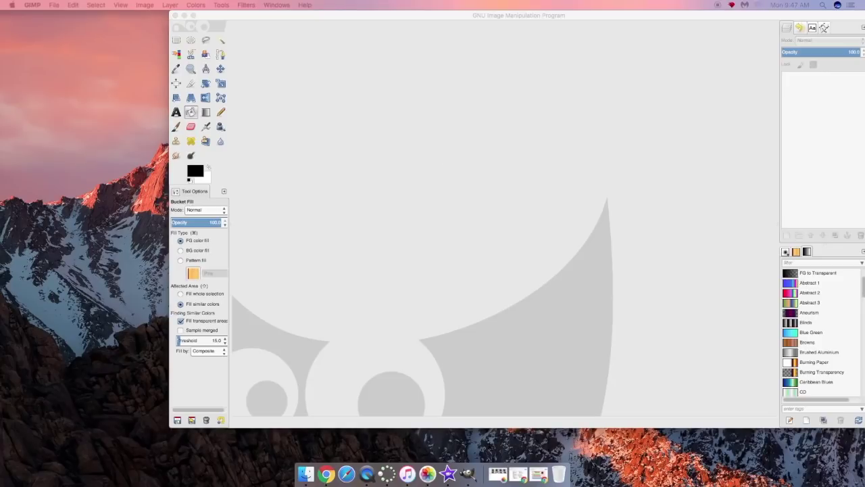
mouse_move(545, 79)
mouse_down()
mouse_move(509, 81)
mouse_move(530, 70)
mouse_up()
click(479, 113)
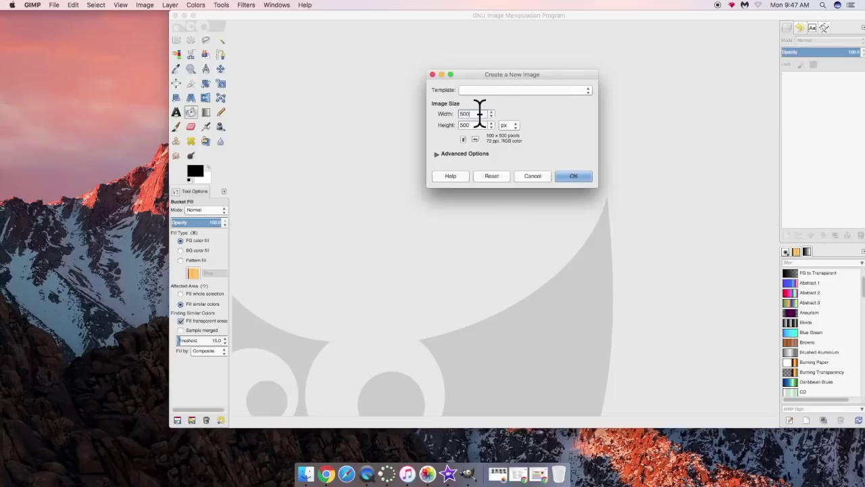
key(Tab)
key(Tab)
key(Tab)
click(573, 175)
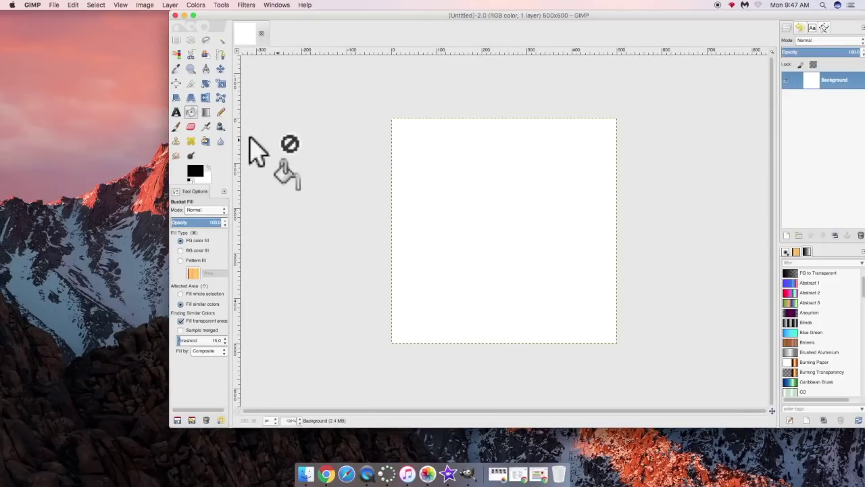
Choose the Ellipse Select tool and add a transparent 500 × 500 px layer named circle
click(190, 40)
drag(785, 20, 754, 22)
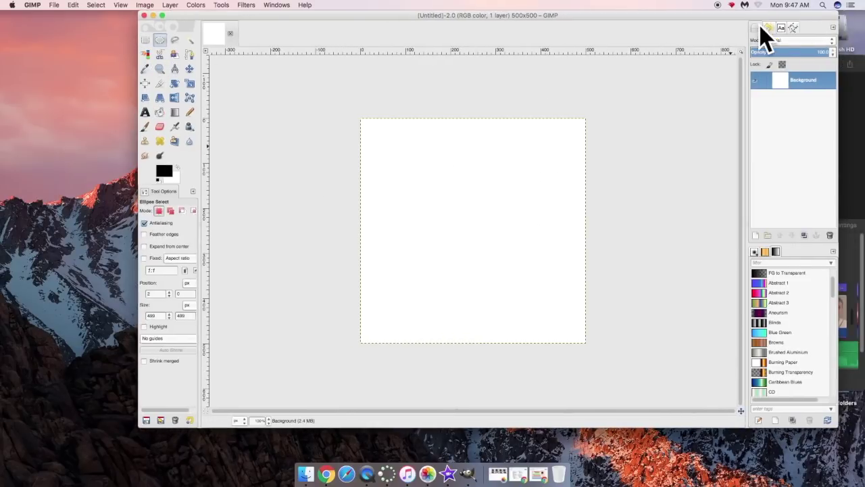
click(756, 234)
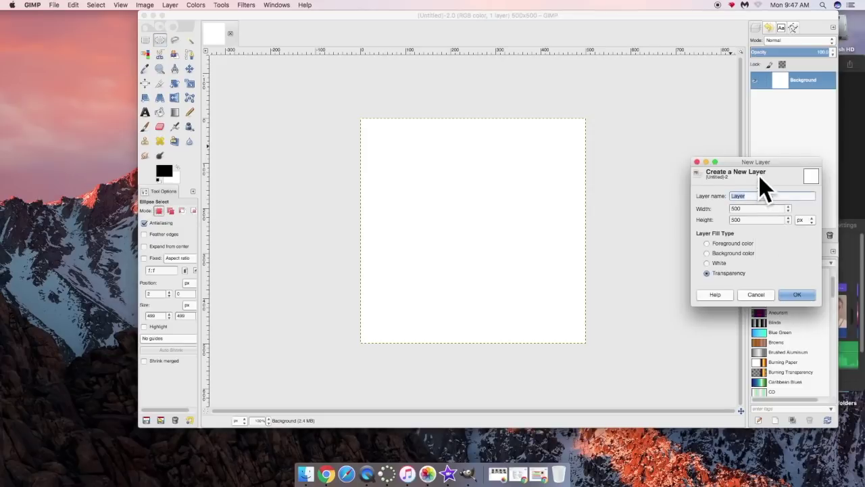
click(632, 185)
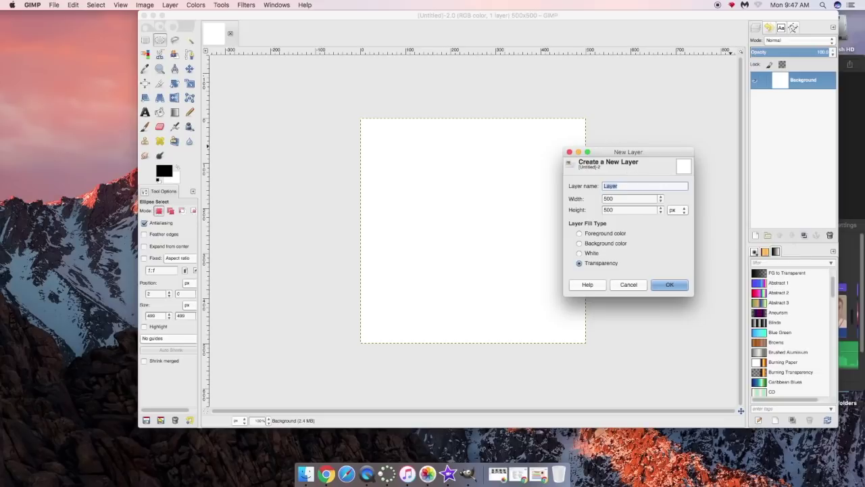
text(circle)
key(Return)
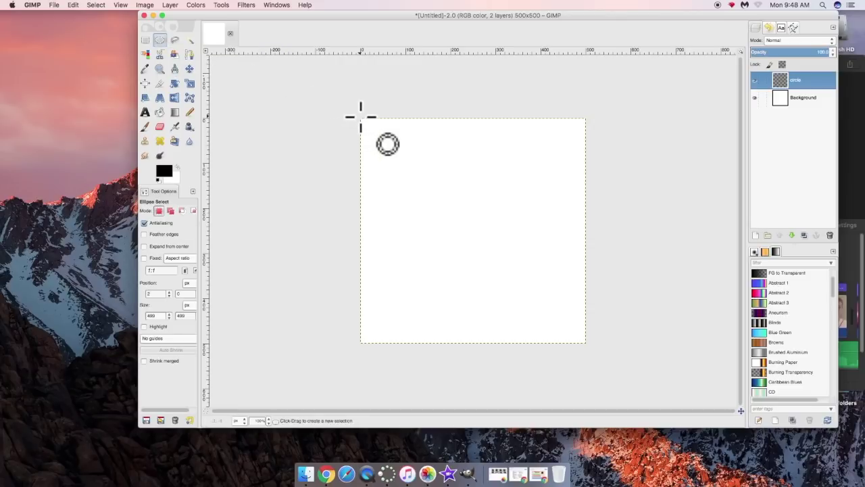
Select a circle spanning the whole canvas on the circle layer and bucket-fill it with yellow fff600
drag(360, 117, 586, 344)
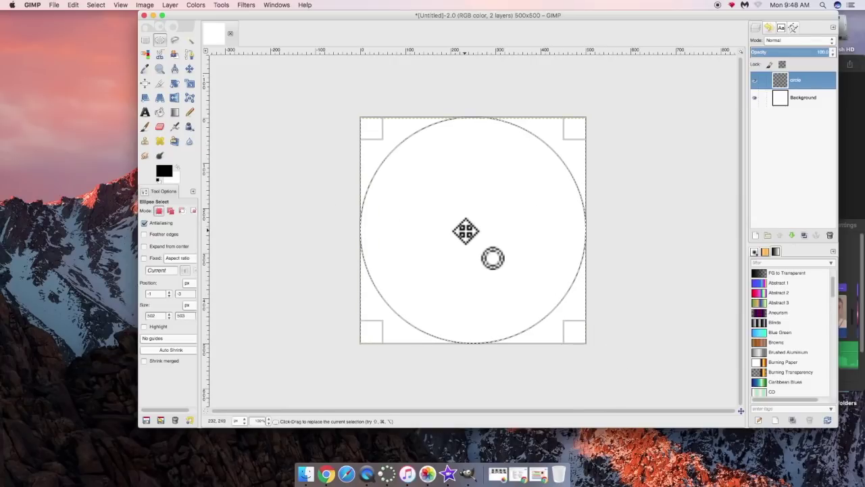
click(160, 114)
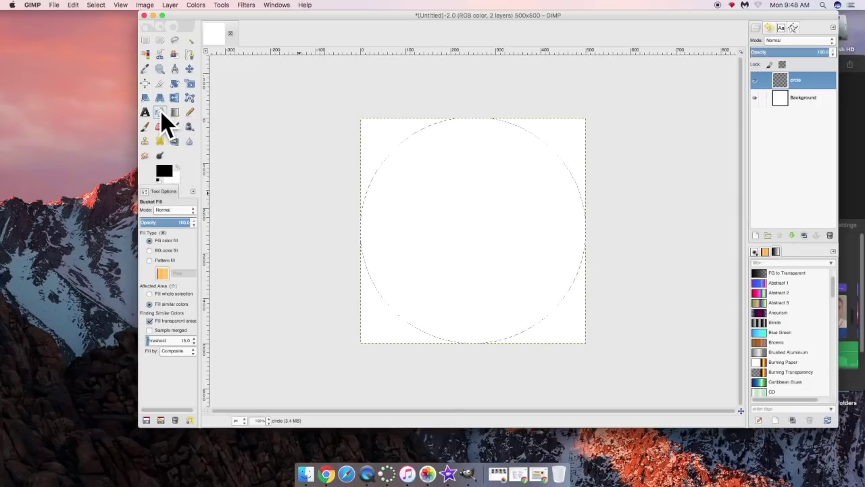
click(166, 173)
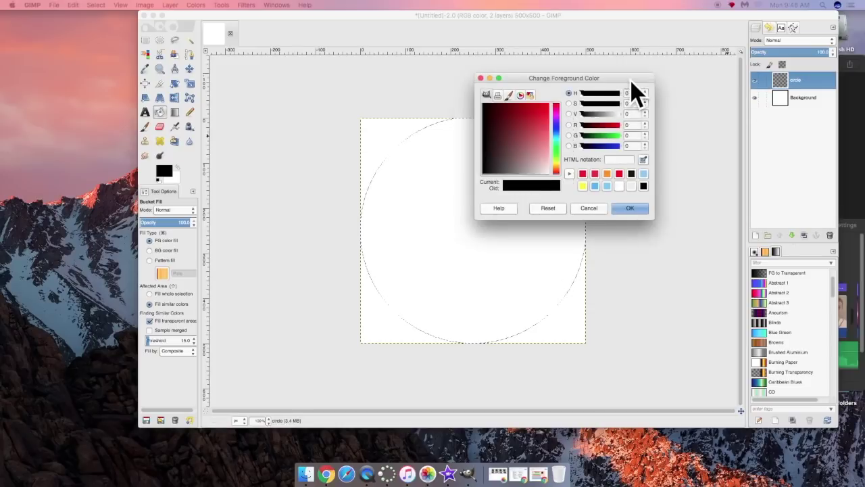
click(626, 175)
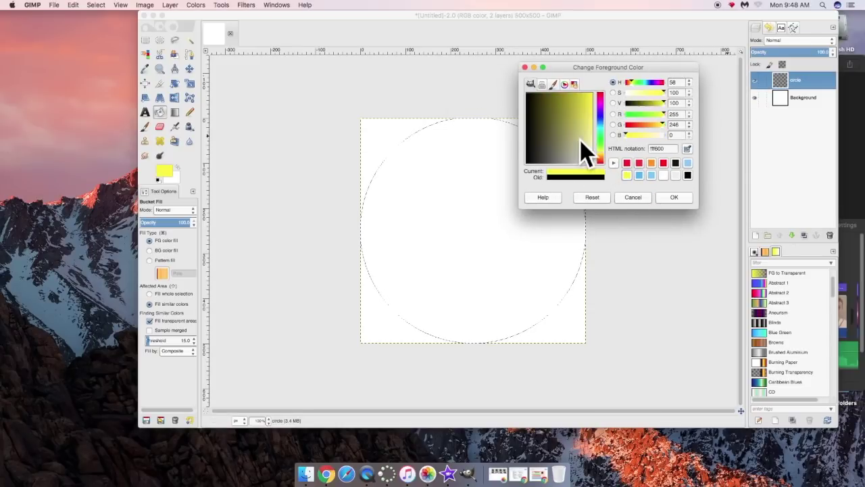
click(679, 197)
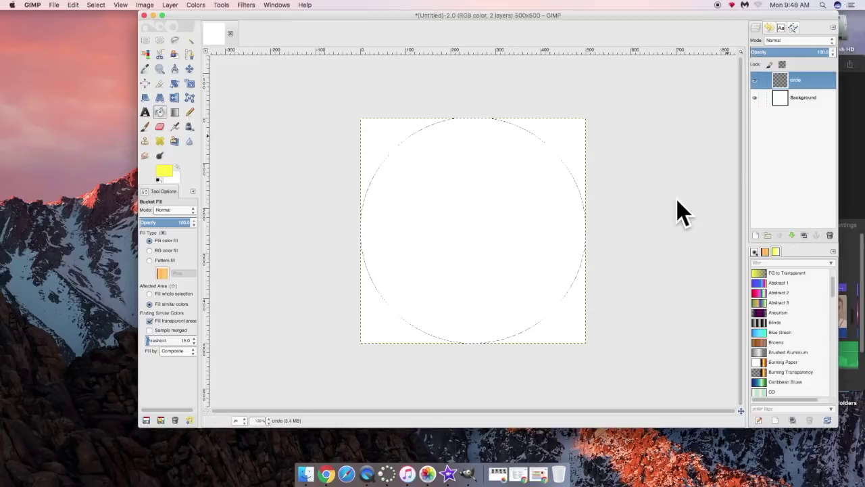
click(518, 197)
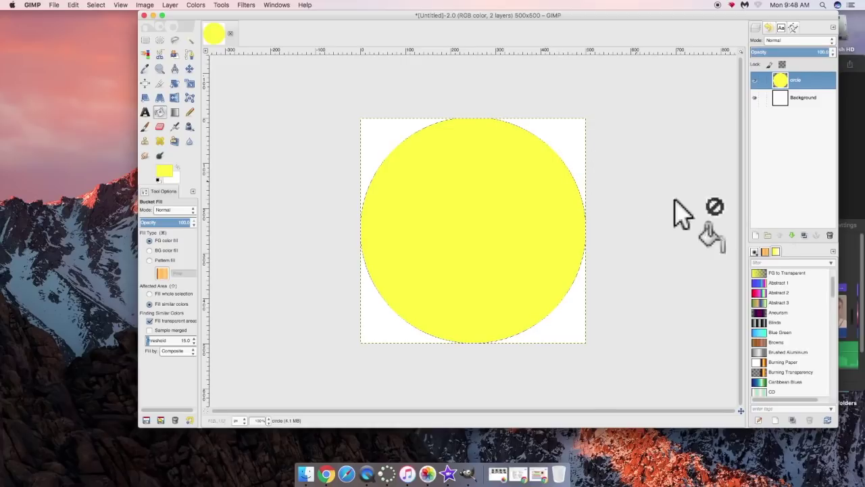
Delete the white Background layer so the corners around the circle are transparent
click(804, 96)
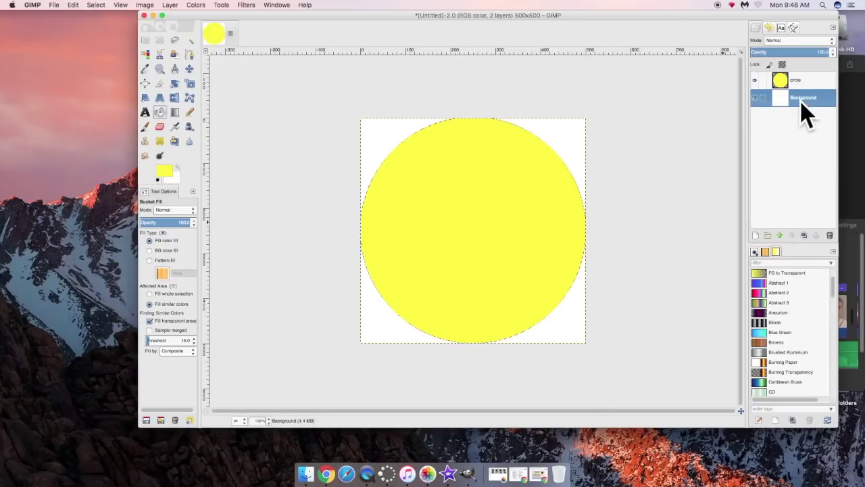
click(829, 235)
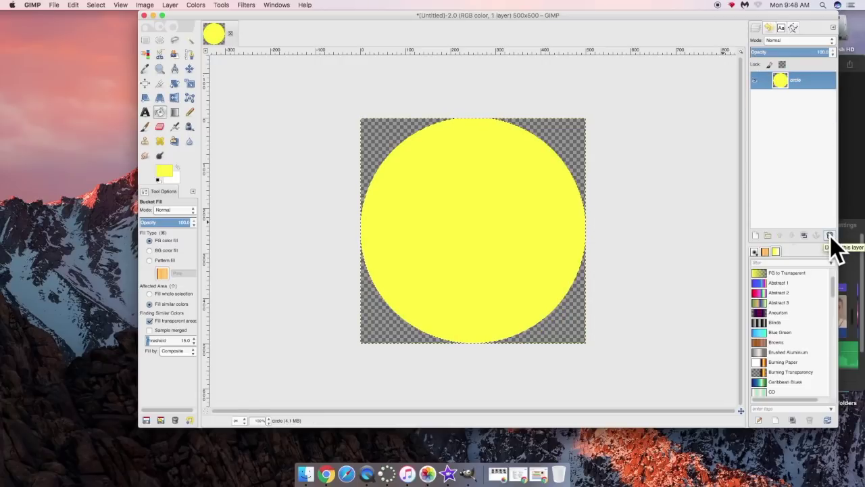
key(super+z)
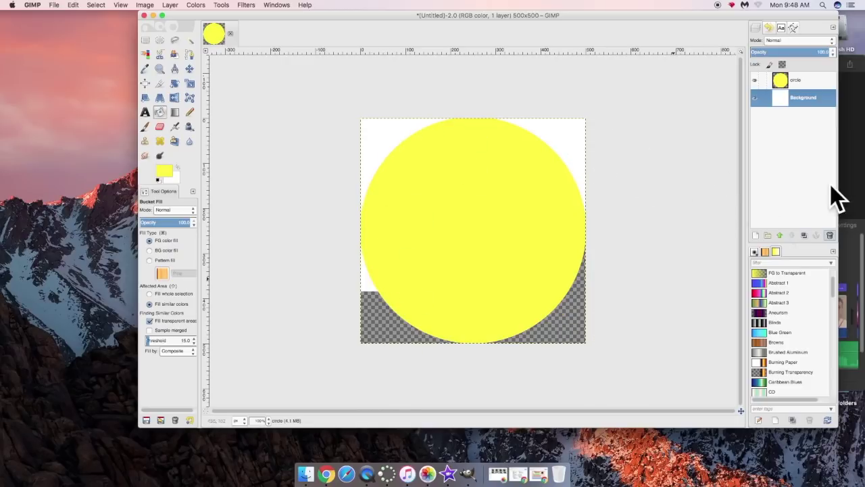
click(830, 236)
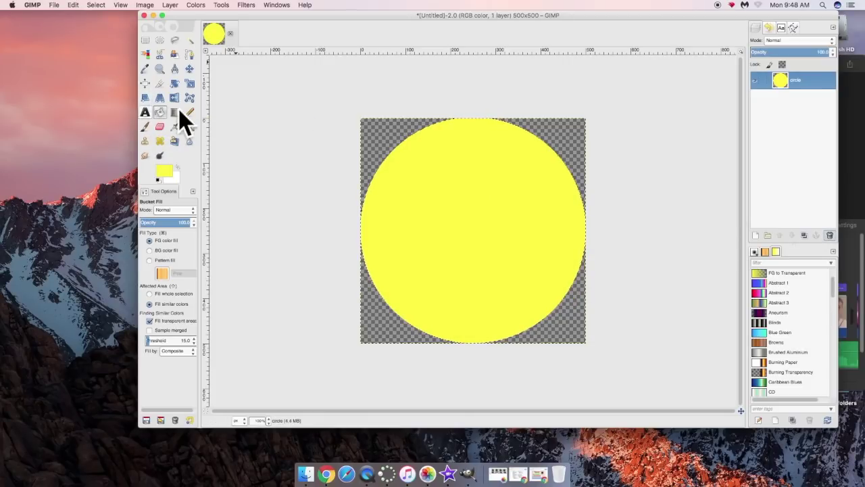
Paint a white cell texture across the yellow circle with the Paintbrush, using the Cell 02 brush
click(146, 128)
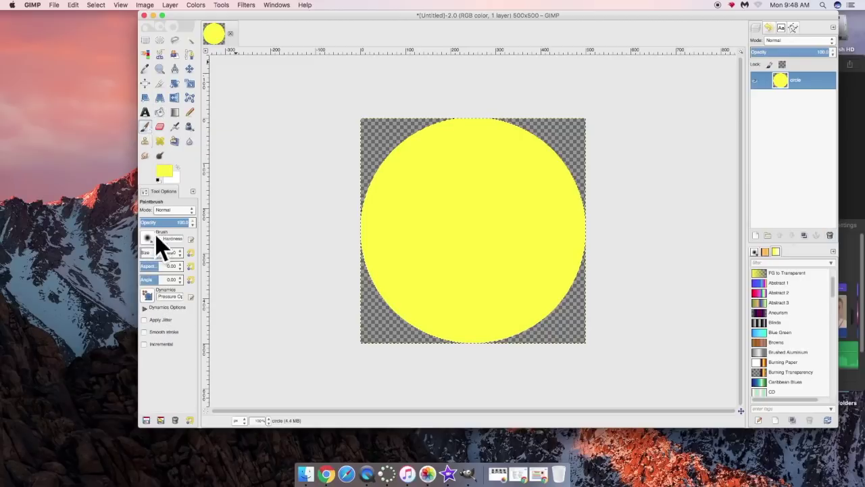
click(178, 167)
click(150, 238)
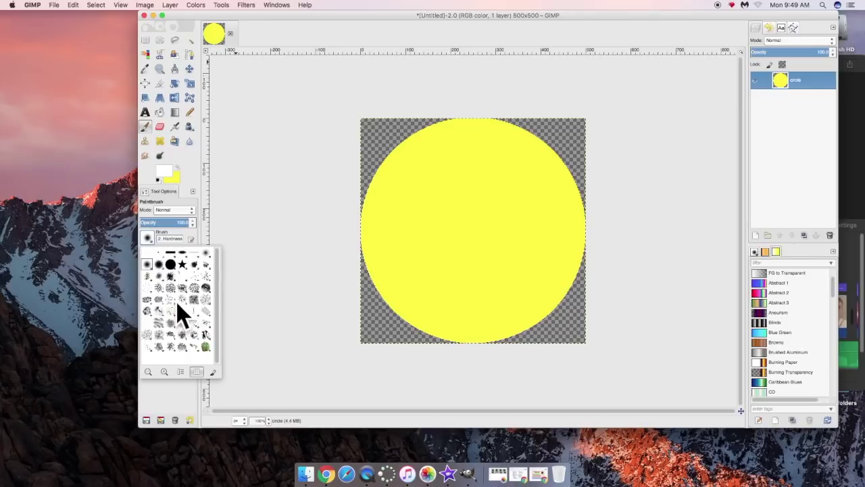
click(171, 287)
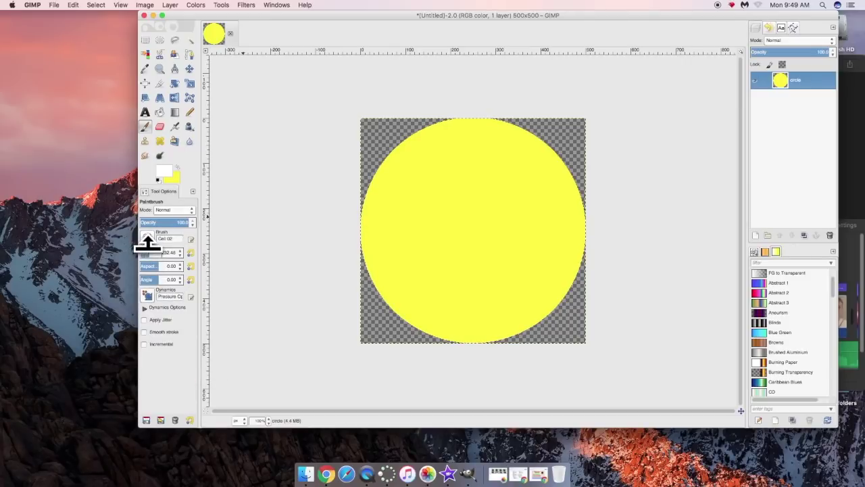
mouse_move(550, 118)
mouse_down()
mouse_move(228, 304)
mouse_move(759, 298)
mouse_up()
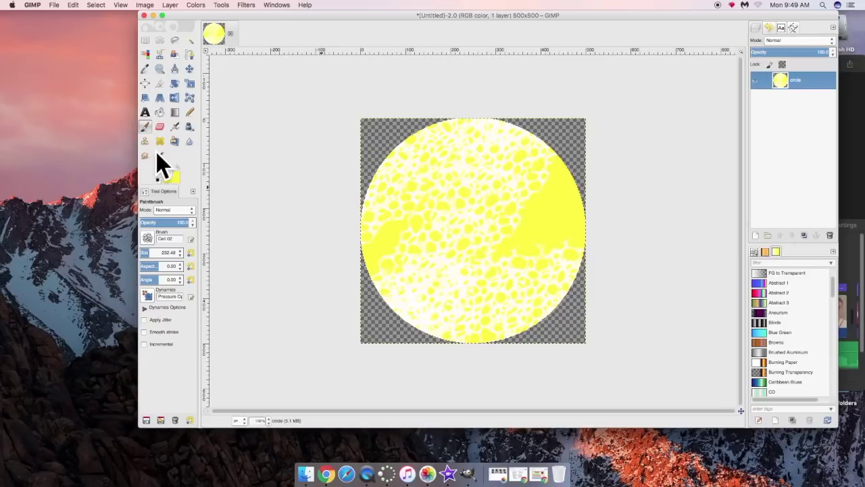
Draw a text box about 501 × 154 px across the circle's upper half, with black text at size 105 px
click(145, 113)
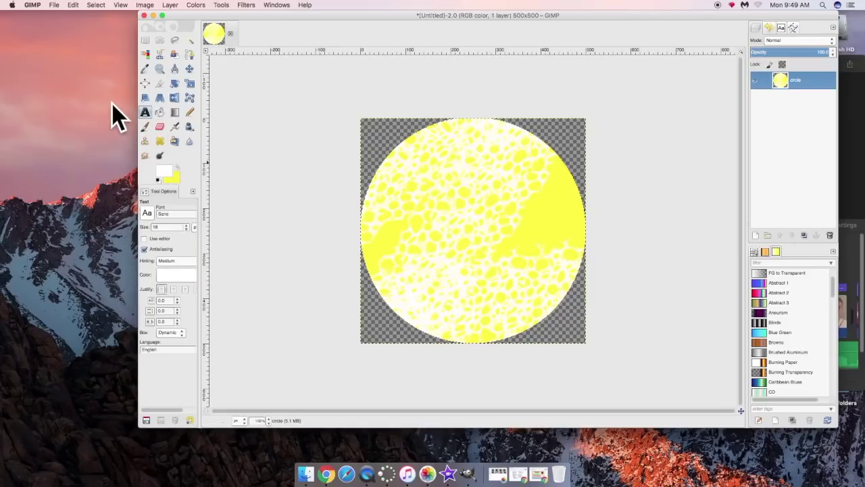
drag(364, 155, 590, 223)
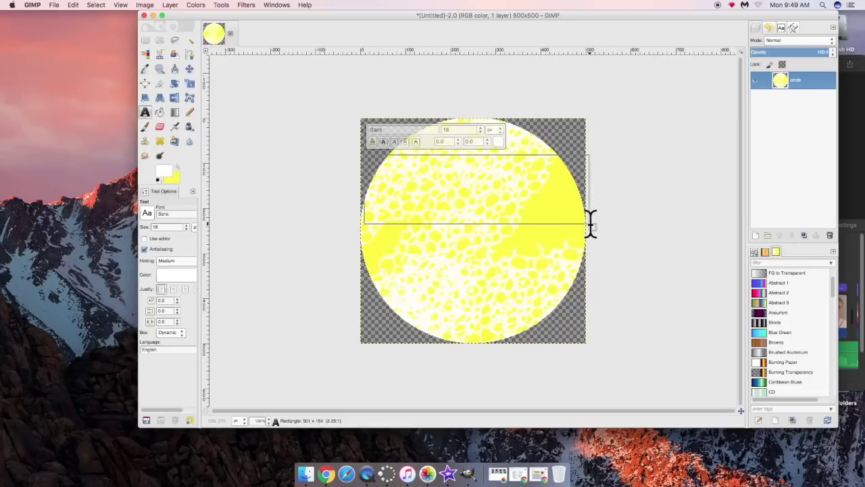
click(172, 275)
drag(162, 282, 62, 314)
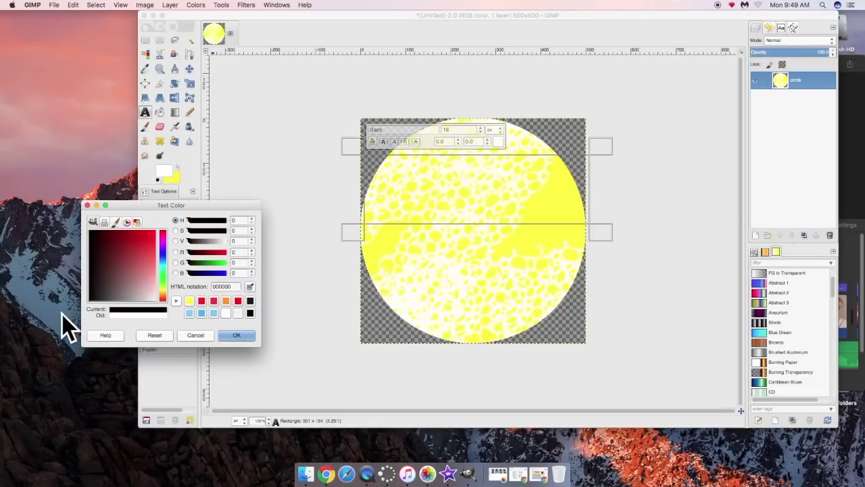
click(248, 337)
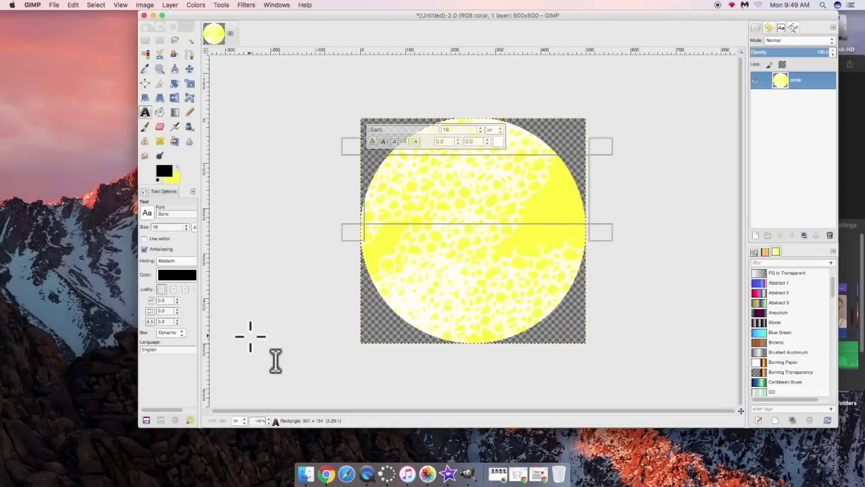
double_click(174, 226)
text(505)
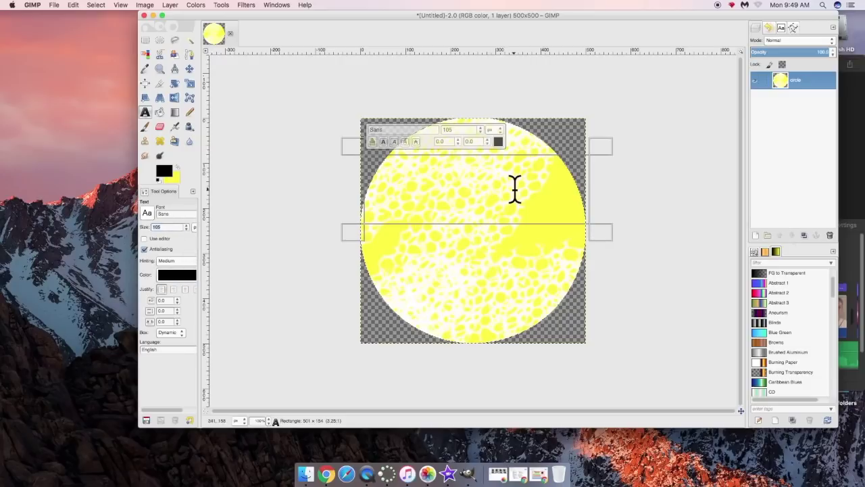
Enter DECOLA STUDIOS in the text box and extend the box's height to about 275 px
text(DECOLA)
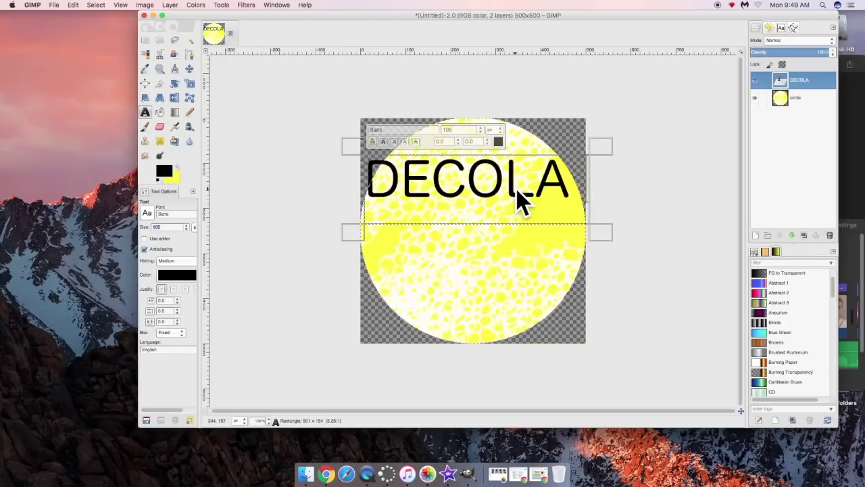
text( STUDIOS)
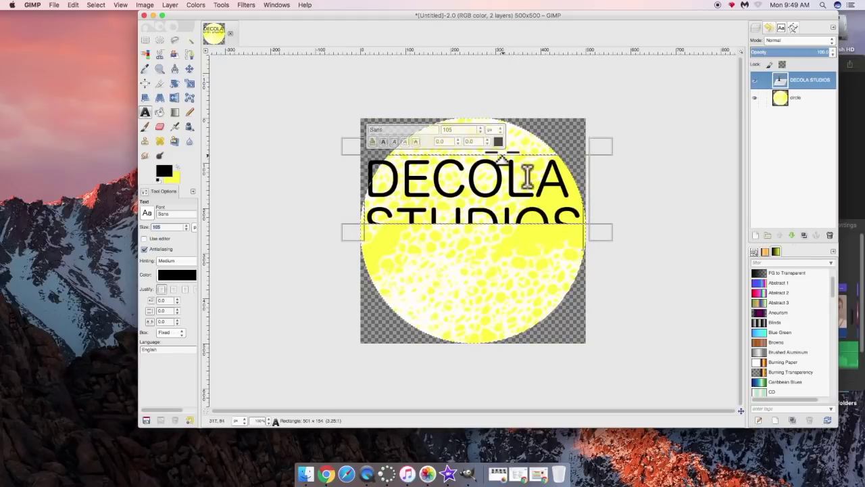
drag(508, 257, 508, 308)
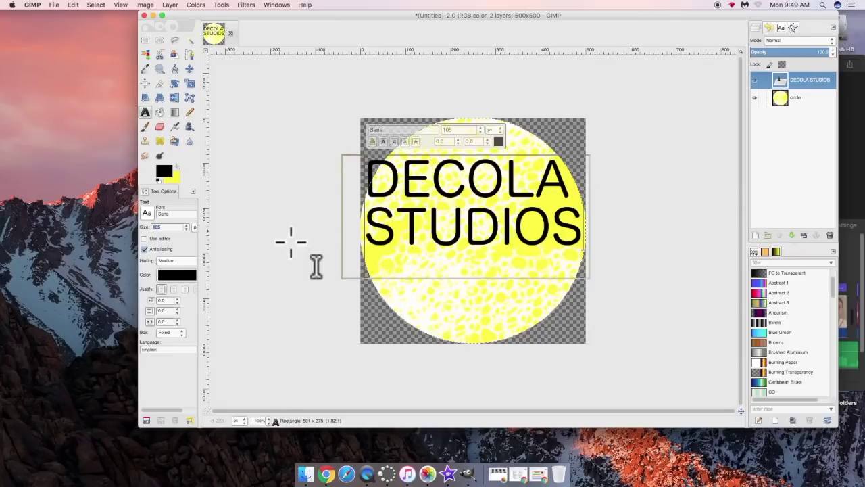
Centre-justify the DECOLA STUDIOS text and shrink its box to about 492 × 218 px
drag(218, 250, 221, 251)
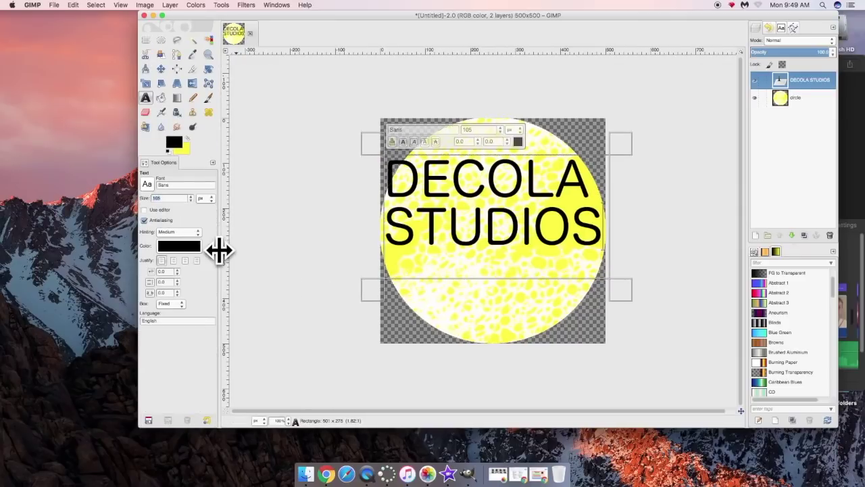
click(185, 260)
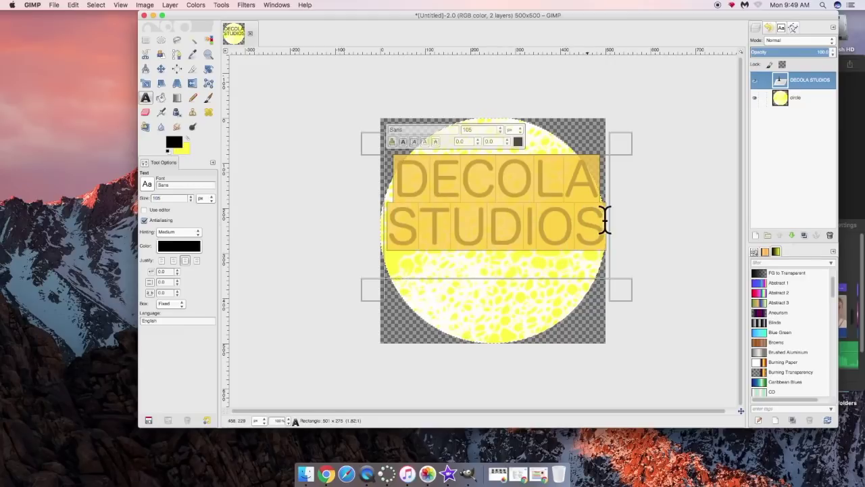
drag(638, 243, 637, 244)
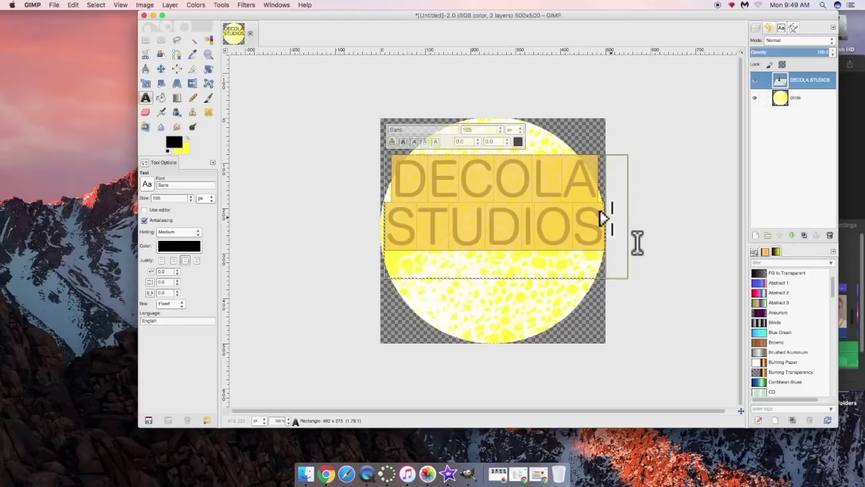
click(555, 219)
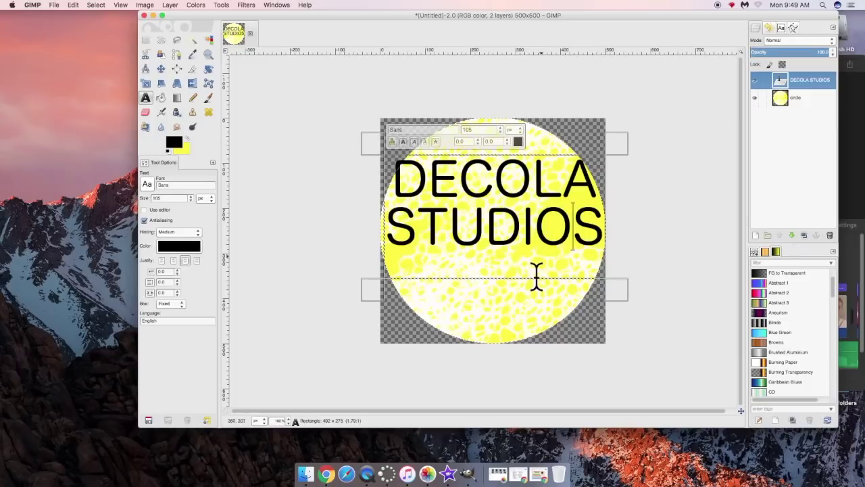
drag(561, 311, 588, 301)
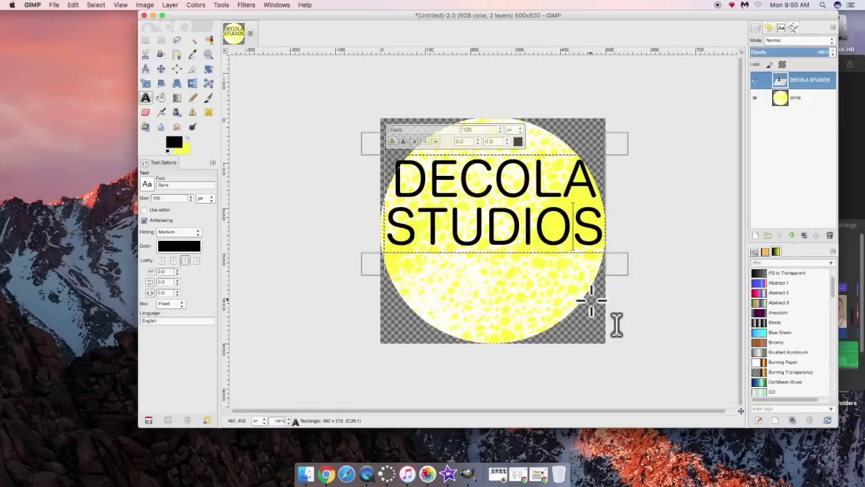
Draw a text box about 424 × 100 px below the DECOLA STUDIOS text and set its text size to 50 px
drag(591, 298, 406, 253)
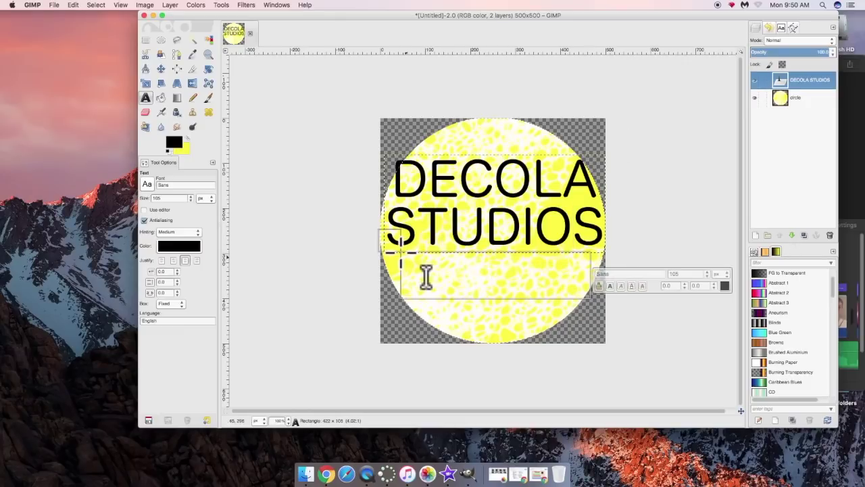
double_click(175, 198)
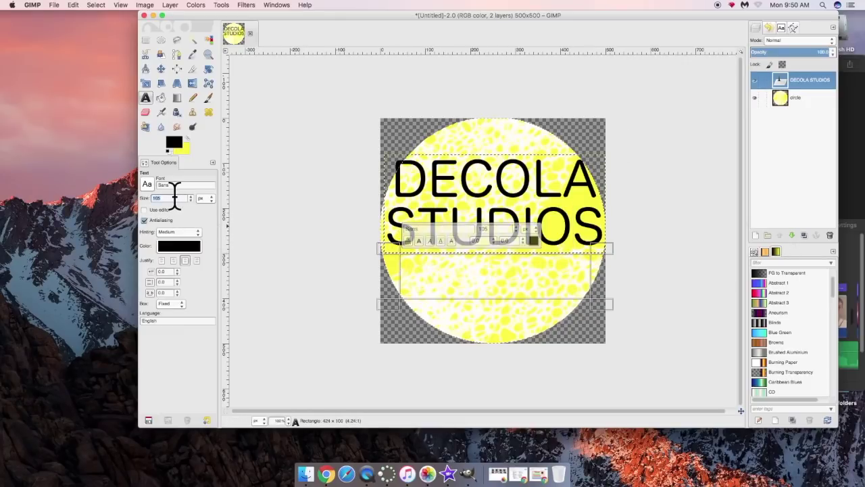
text(50)
key(Return)
Enter "Creating Dreams, since 2019" in quotation marks in the lower text box and enlarge the box to about 452 × 174 px
text("Creating Dr)
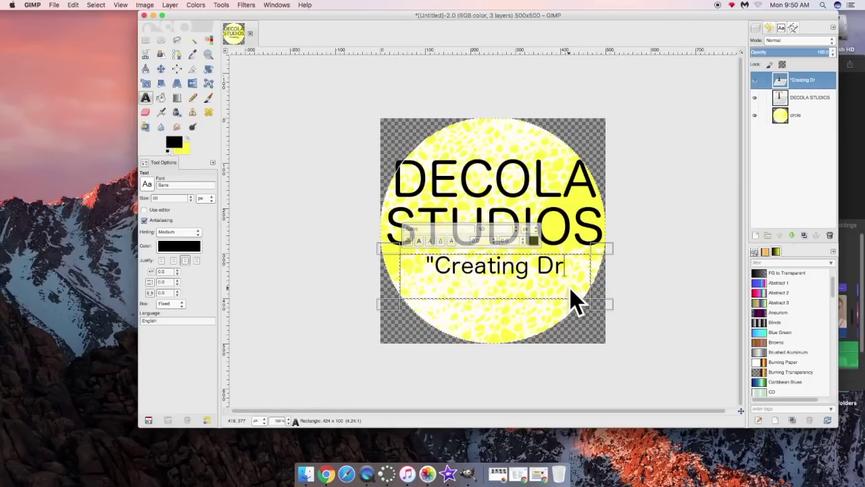
text(eams,)
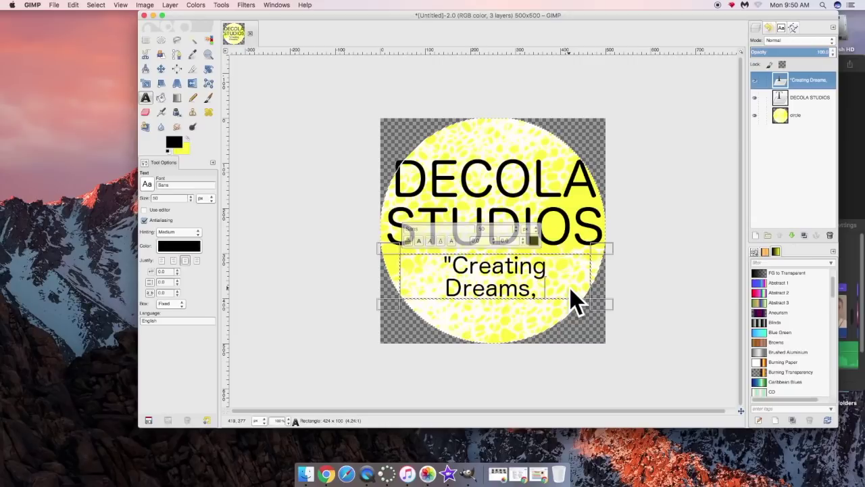
text( since)
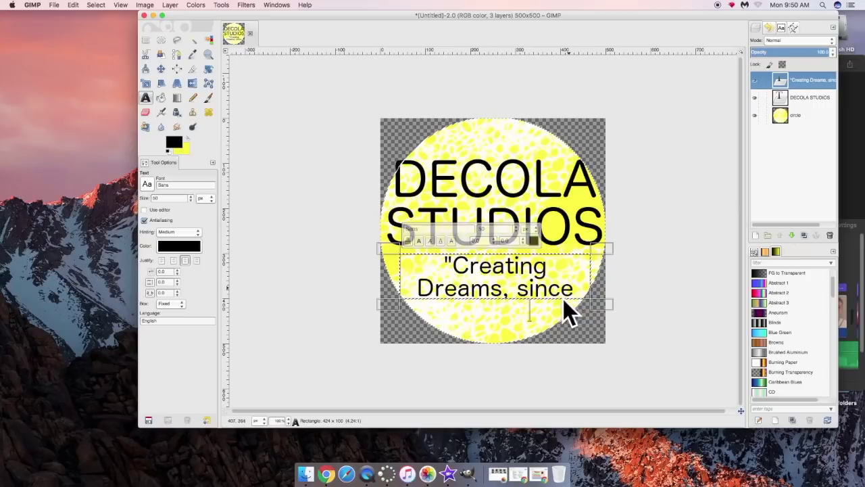
drag(640, 342, 637, 363)
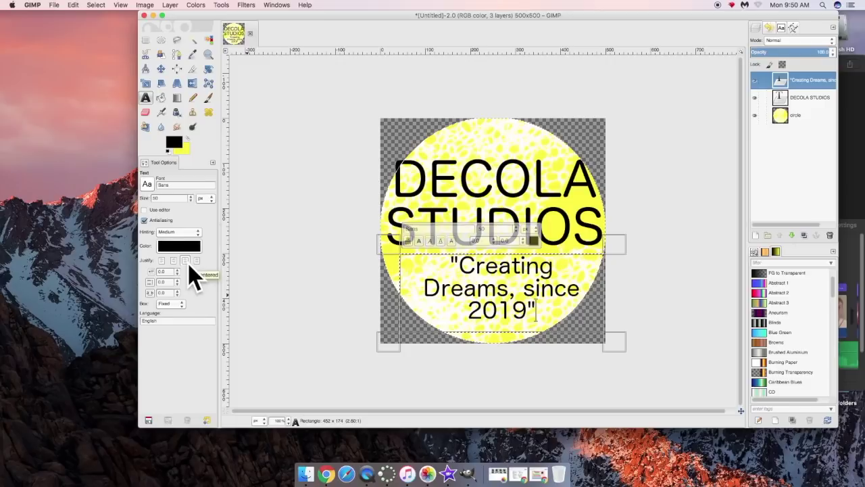
Set the slogan's font to Sans Italic at 40 px and narrow its text box to about 429 × 175 px
click(150, 185)
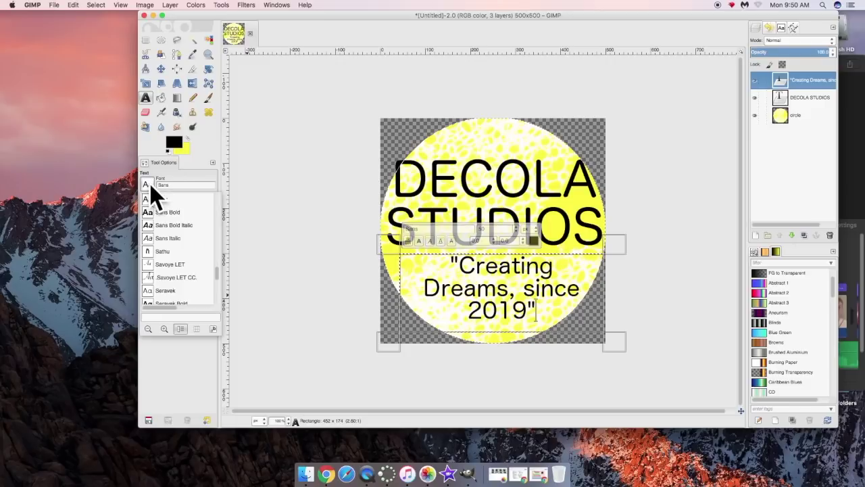
click(165, 239)
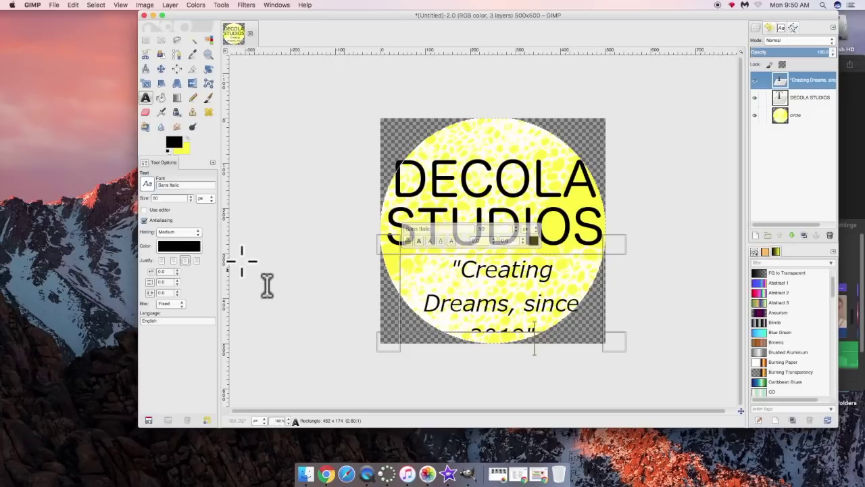
scroll(194, 204, down, 2)
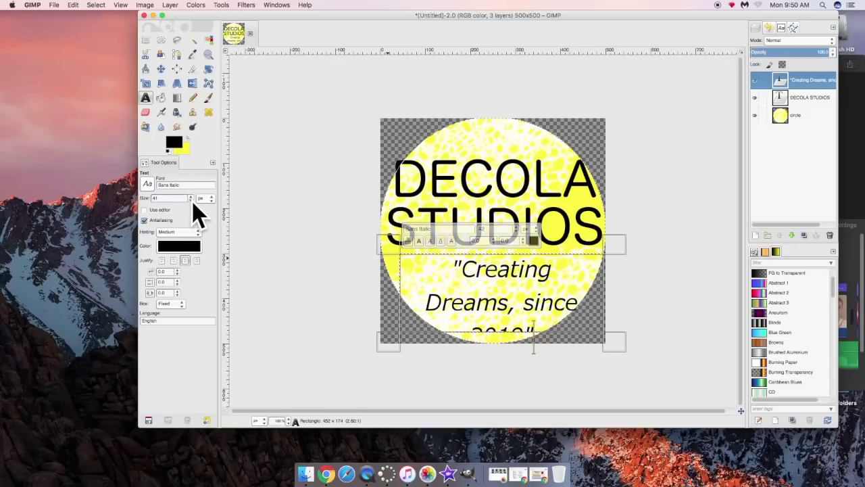
scroll(194, 210, down, 11)
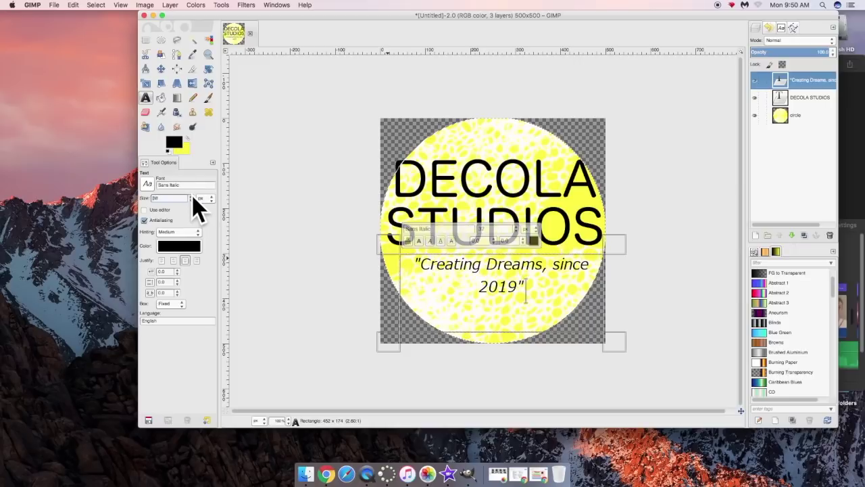
scroll(196, 208, up, 1)
drag(645, 261, 635, 262)
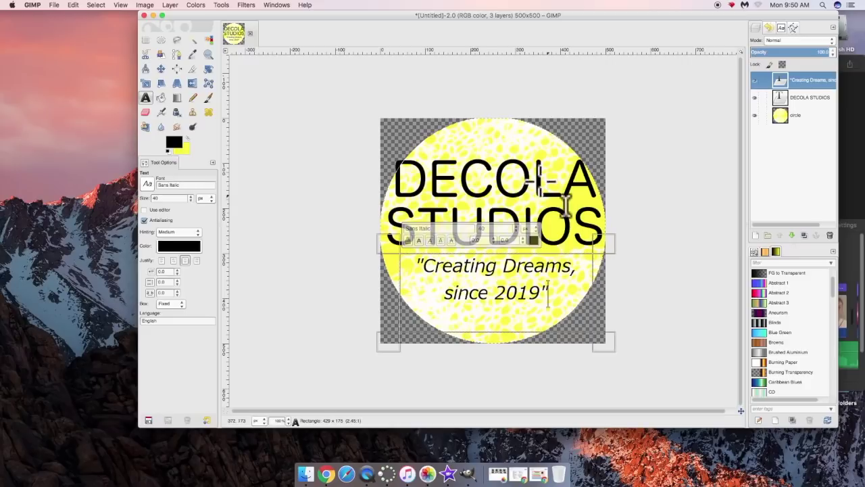
Change the DECOLA STUDIOS text to the Seravek Light Italic font at size 96 px
click(556, 202)
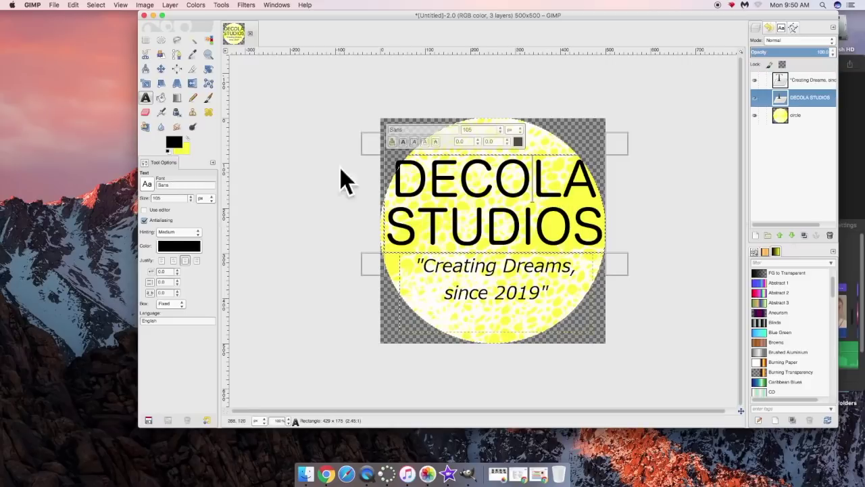
click(148, 186)
scroll(162, 243, down, 5)
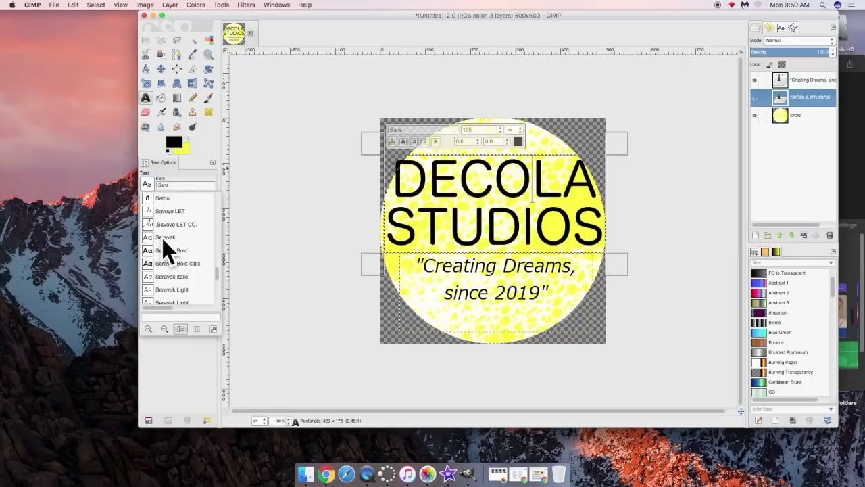
click(162, 223)
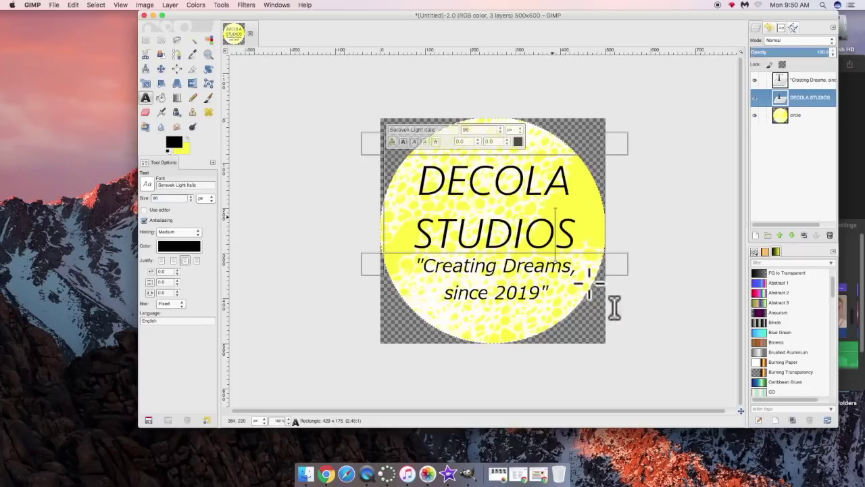
click(523, 236)
click(544, 190)
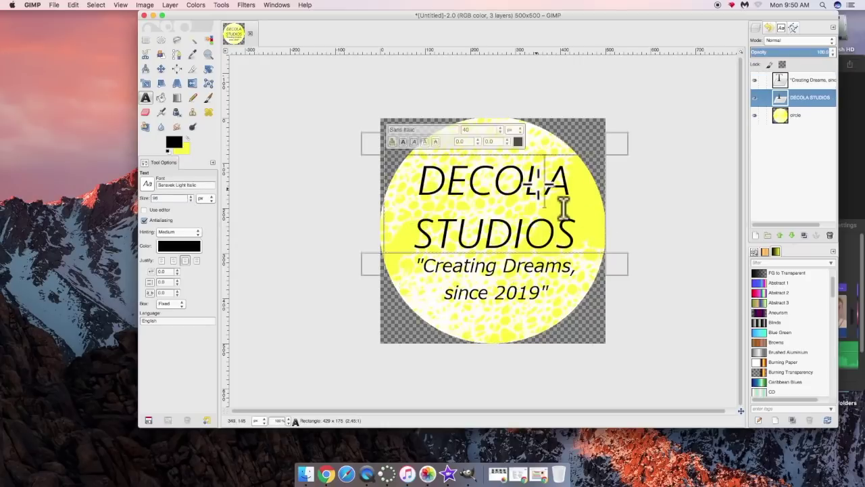
click(554, 305)
click(532, 212)
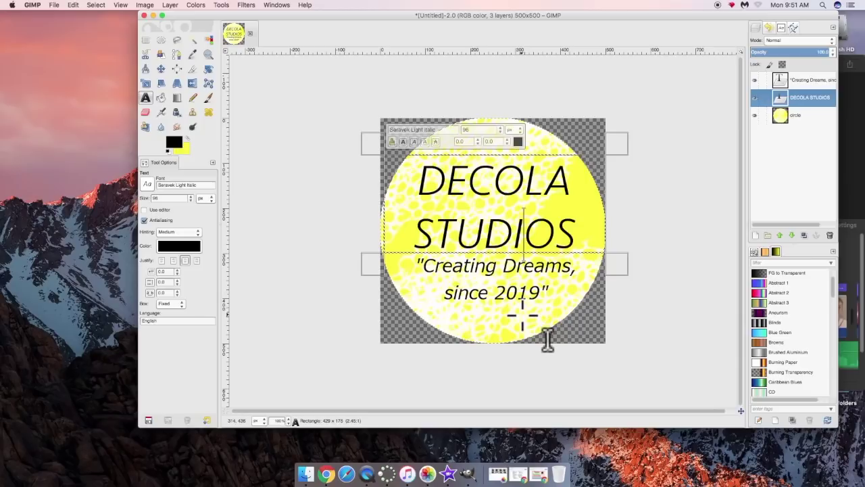
Select the circle layer and save the image as DECOLA STUDIOS LOGO.xcf in the Pictures folder
click(799, 117)
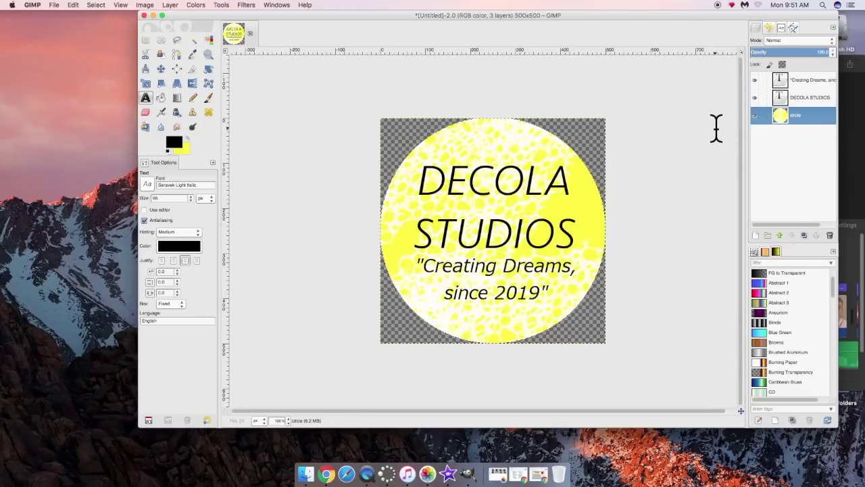
key(super+s)
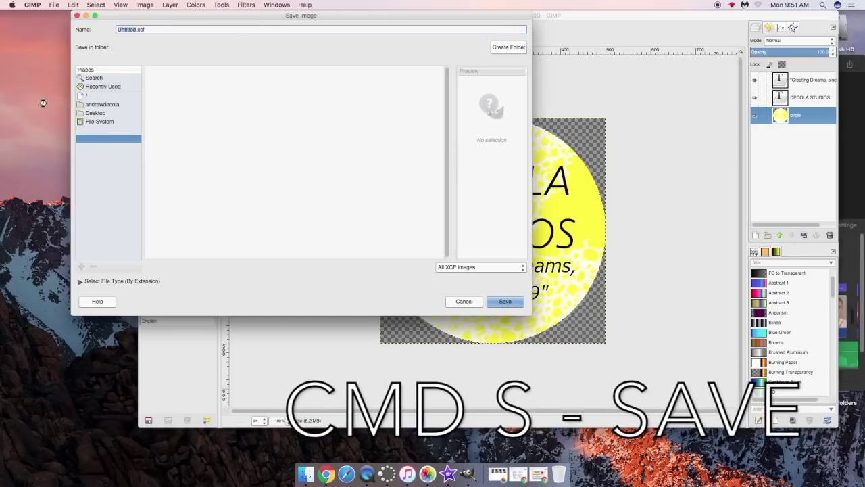
text(DECO)
text(LA STUDIOS LOGO)
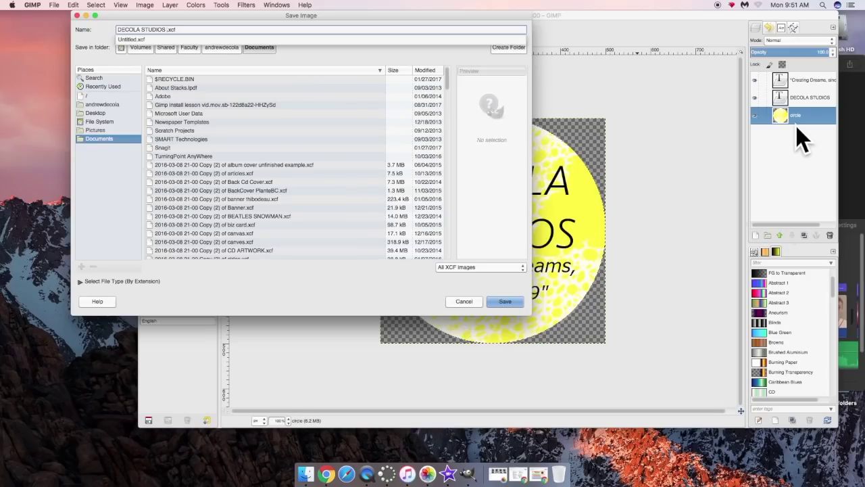
click(100, 138)
click(98, 130)
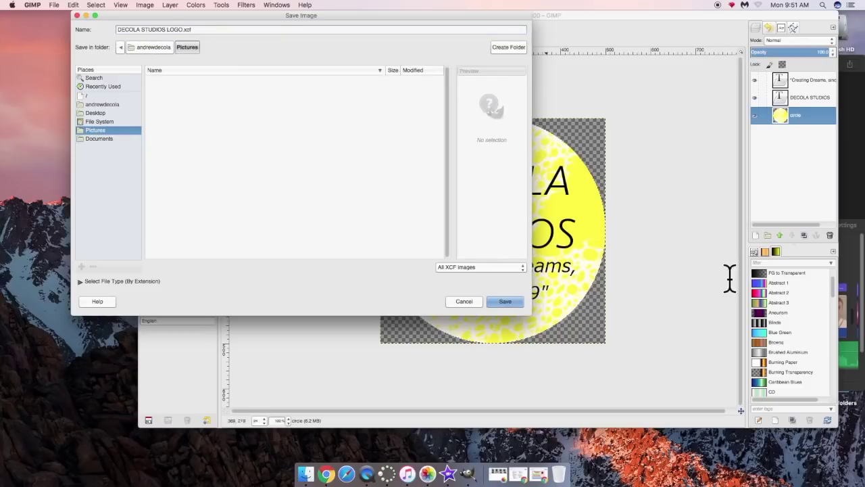
click(519, 302)
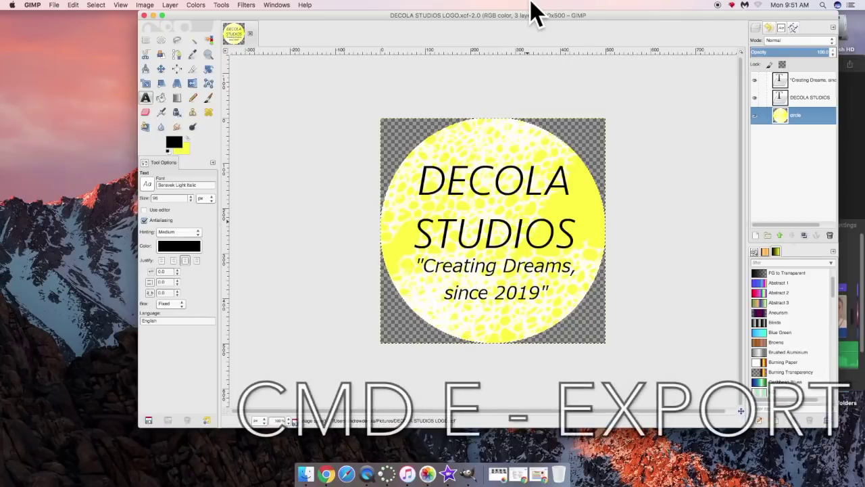
Export the logo as DECOLA STUDIOS LOGO.png to the Pictures folder with the default PNG options
key(super+e)
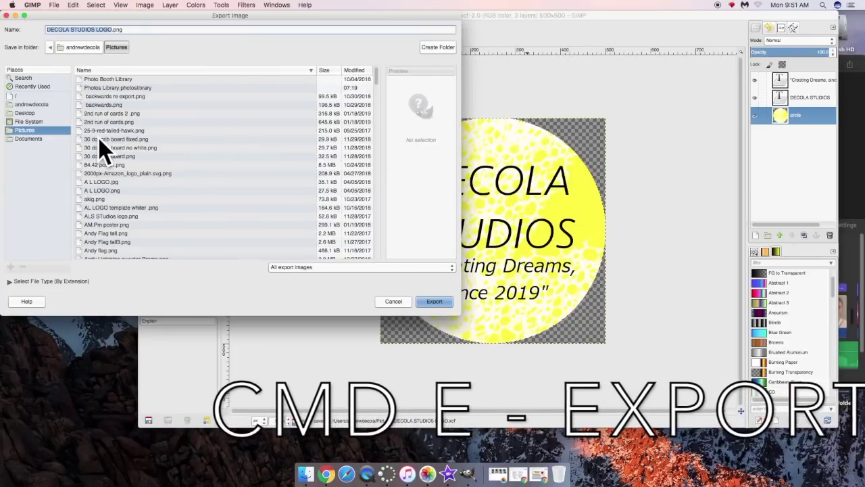
click(445, 303)
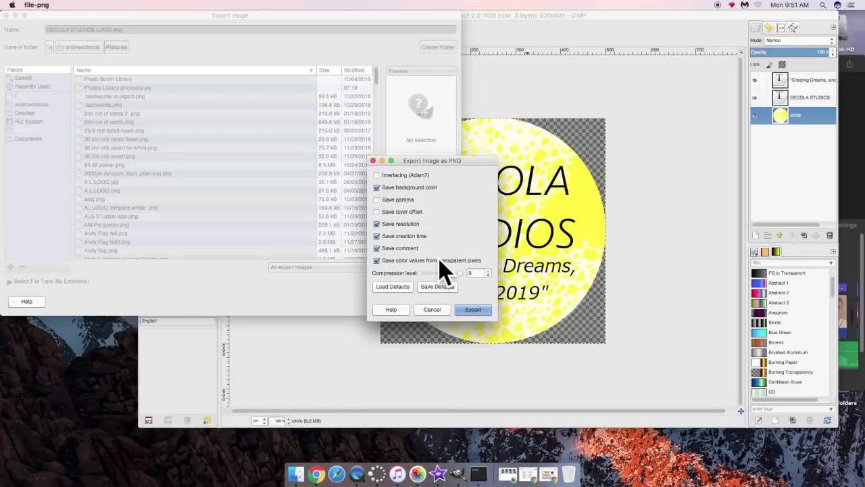
click(469, 308)
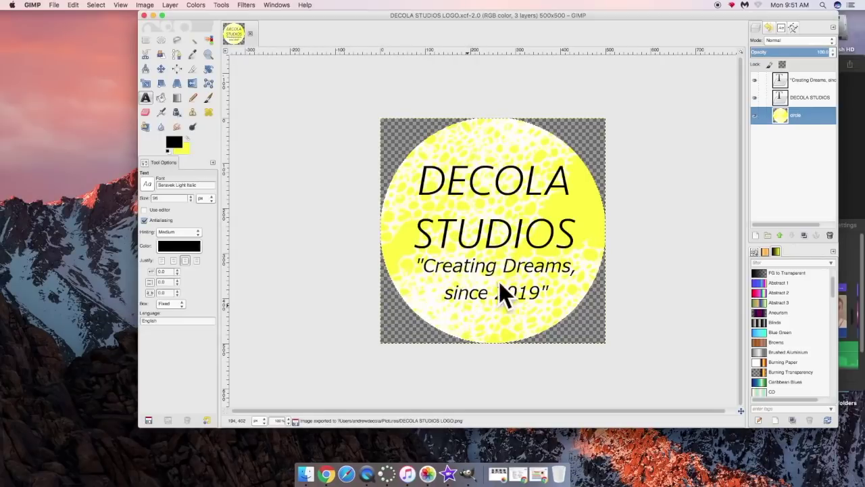
Switch to iMovie, leave the Hawks News project and open the My Movie 24 project
key(ctrl+Up)
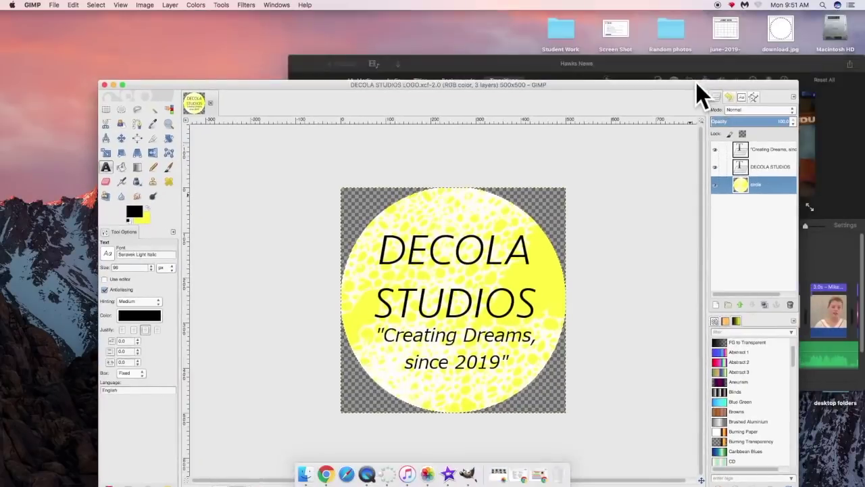
click(719, 82)
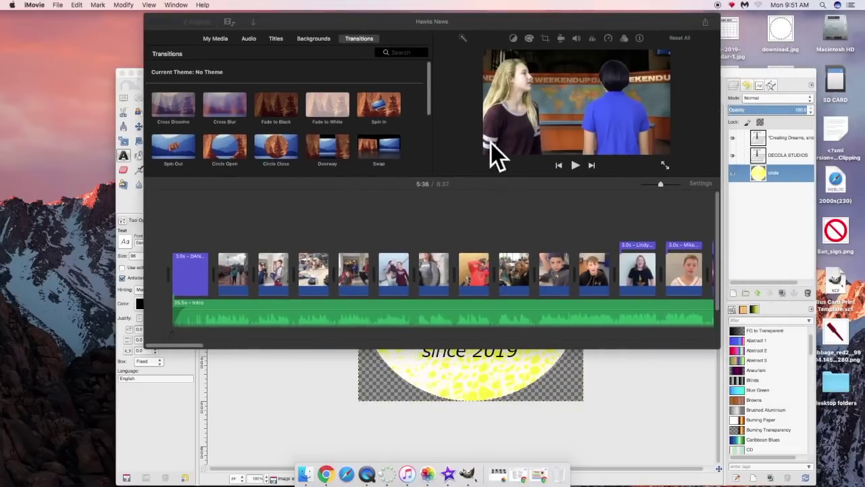
click(365, 178)
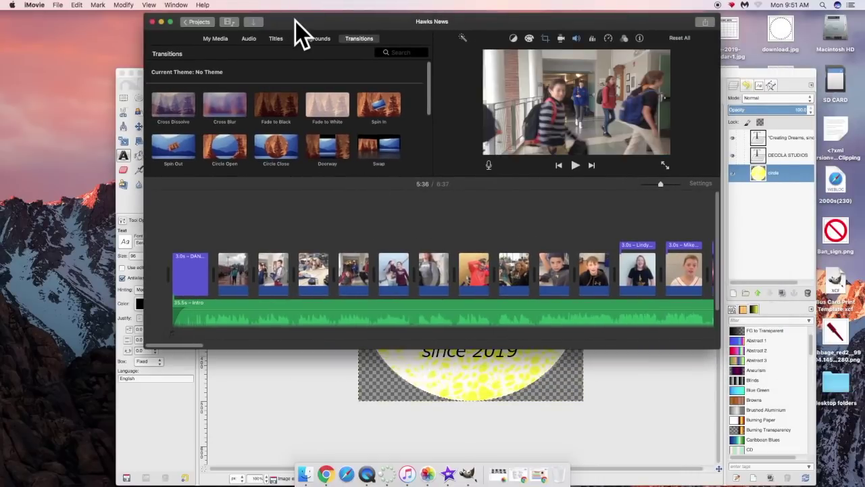
click(208, 22)
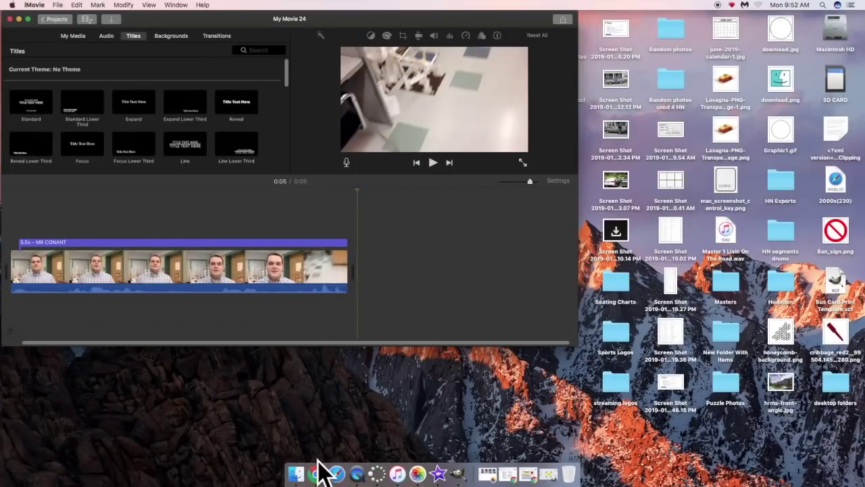
Open a Finder window showing All My Files below the iMovie preview and select DECOLA STUDIOS LOGO.png
click(298, 475)
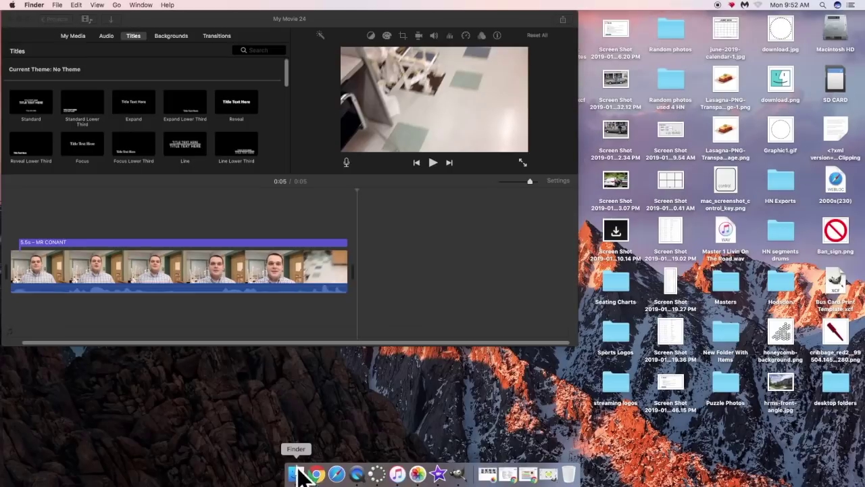
click(303, 476)
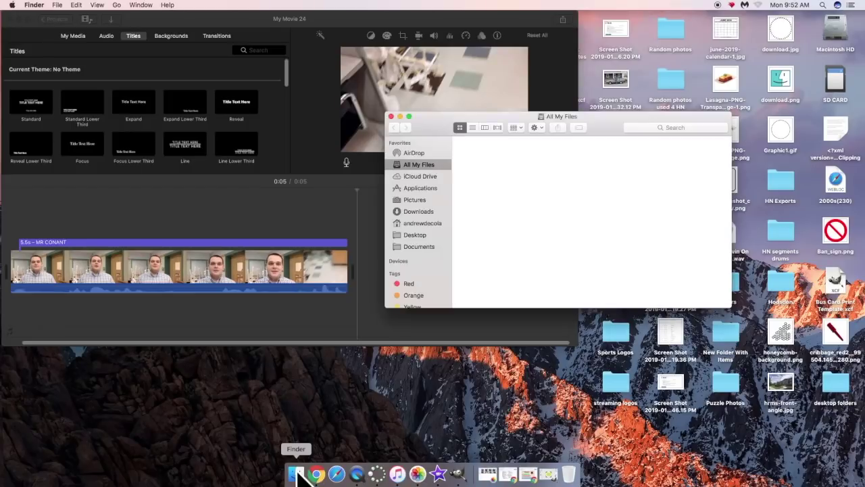
drag(428, 129, 465, 198)
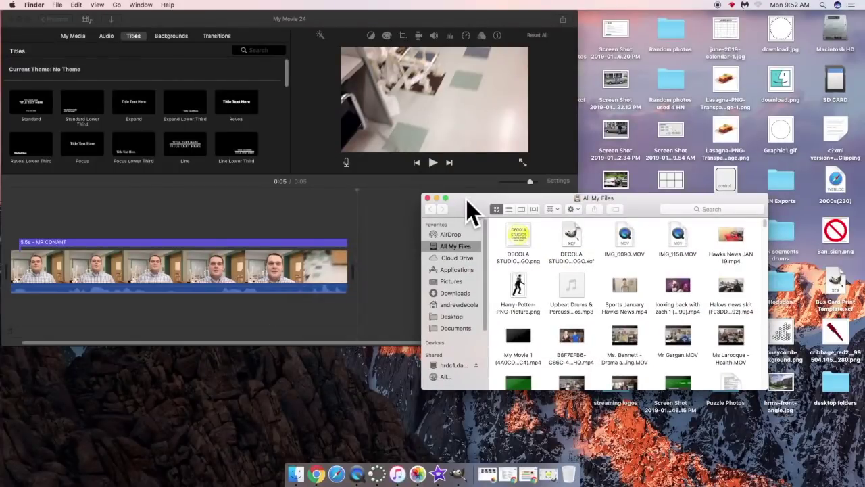
click(526, 235)
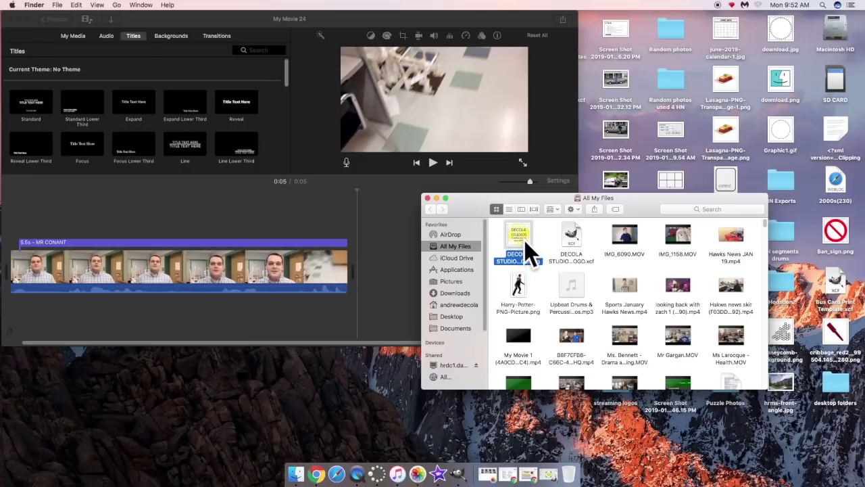
Delete the title clip above the video in the My Movie 24 timeline and place the playhead near the video's end
click(359, 212)
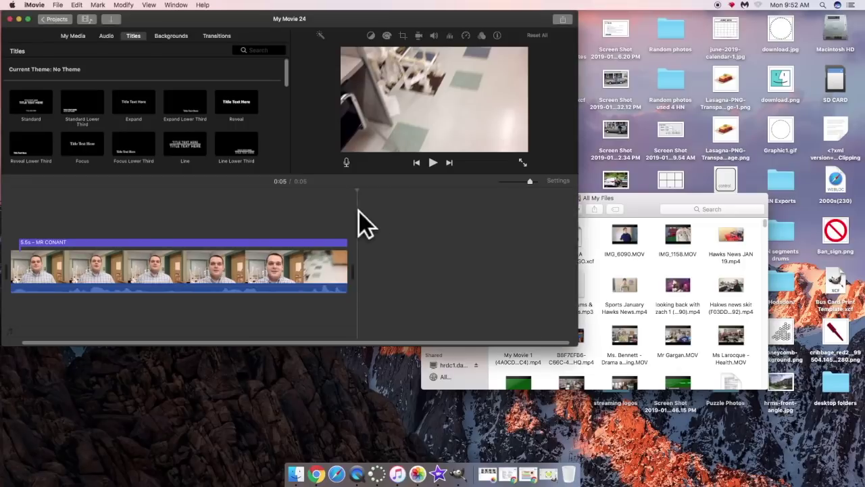
drag(323, 17, 354, 15)
click(273, 284)
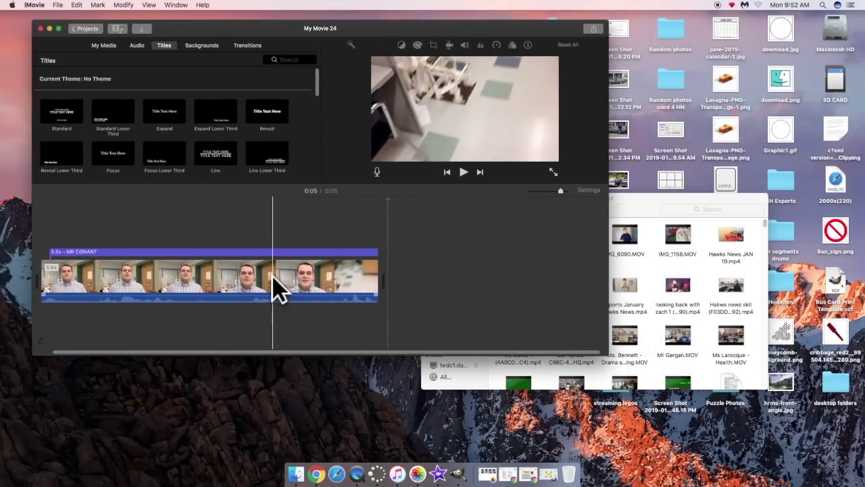
click(309, 253)
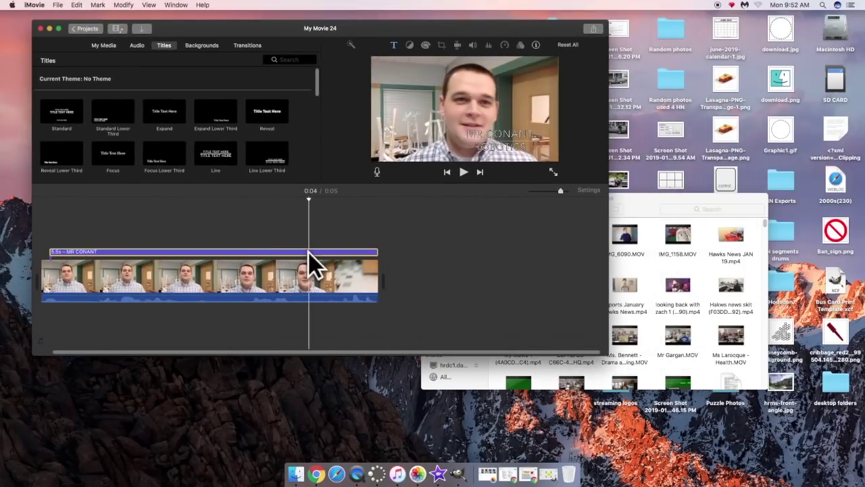
key(Delete)
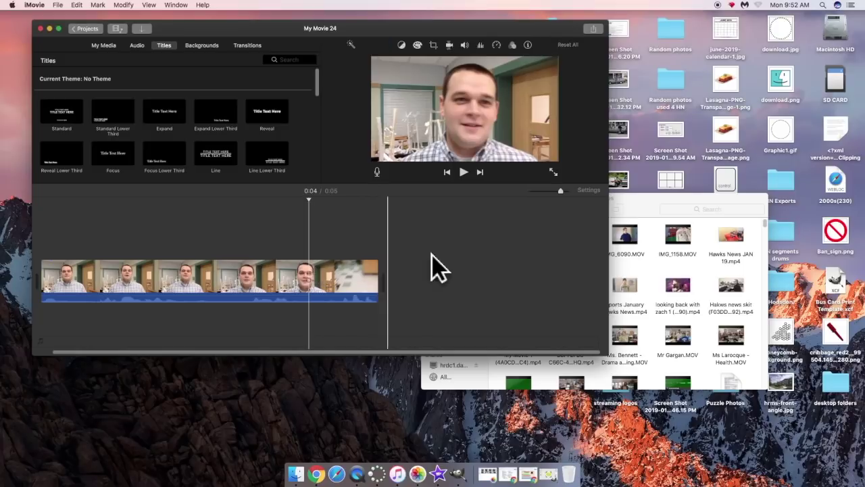
click(372, 257)
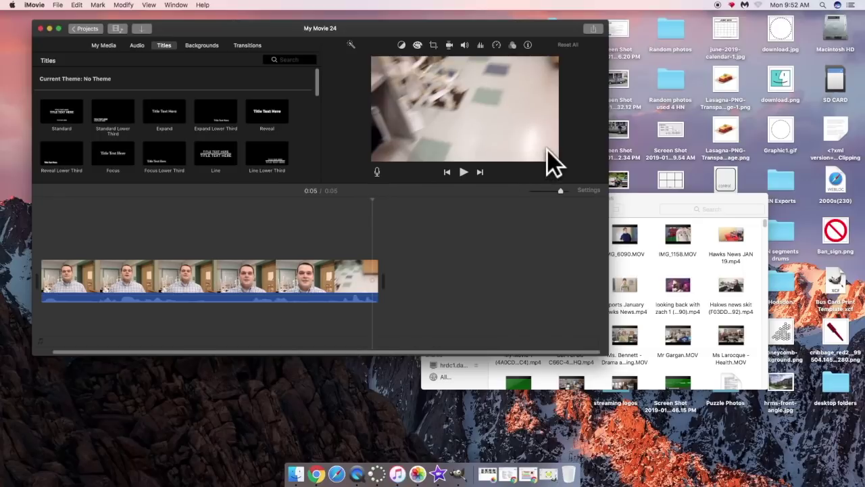
Add DECOLA STUDIOS LOGO.png as an overlay above the video, starting and ending together with the video clip
click(632, 203)
click(517, 236)
drag(516, 237, 388, 227)
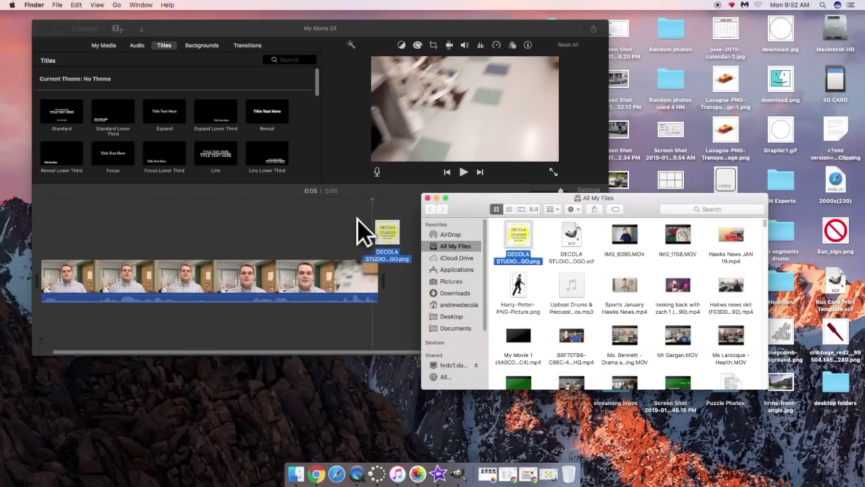
drag(266, 222, 104, 225)
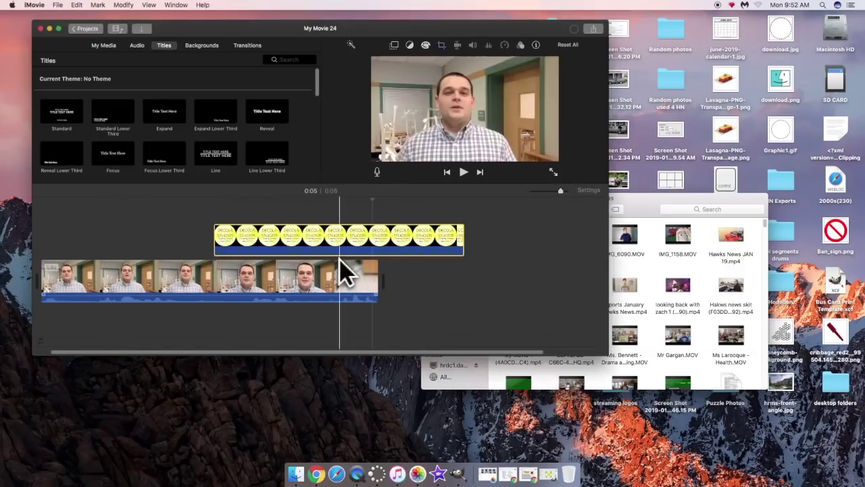
drag(385, 252, 187, 248)
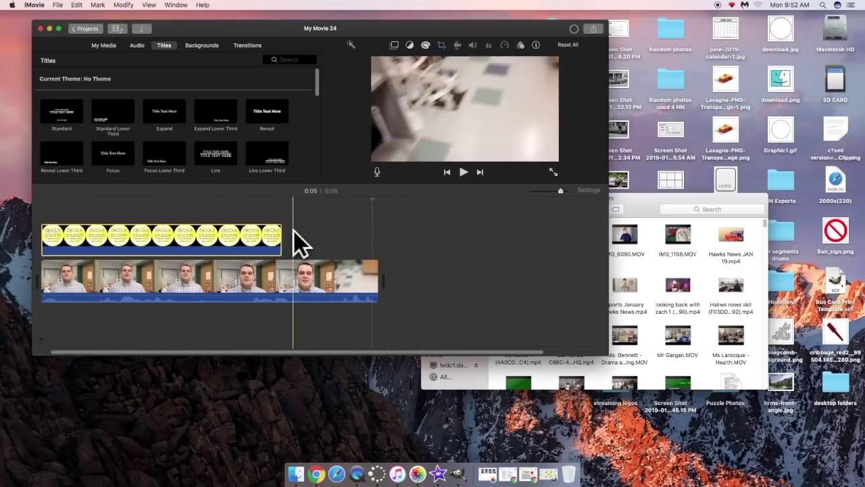
drag(280, 238, 373, 240)
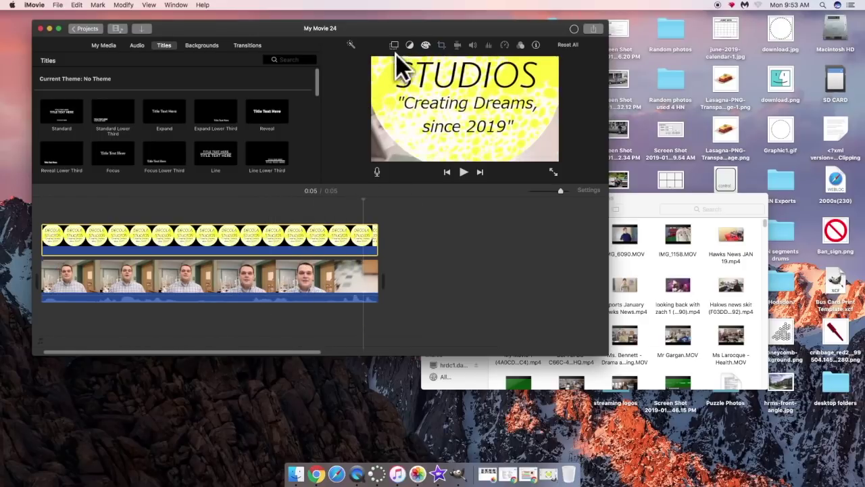
Change the logo overlay from Cutaway to Picture in Picture and set its crop style to Fit
click(349, 246)
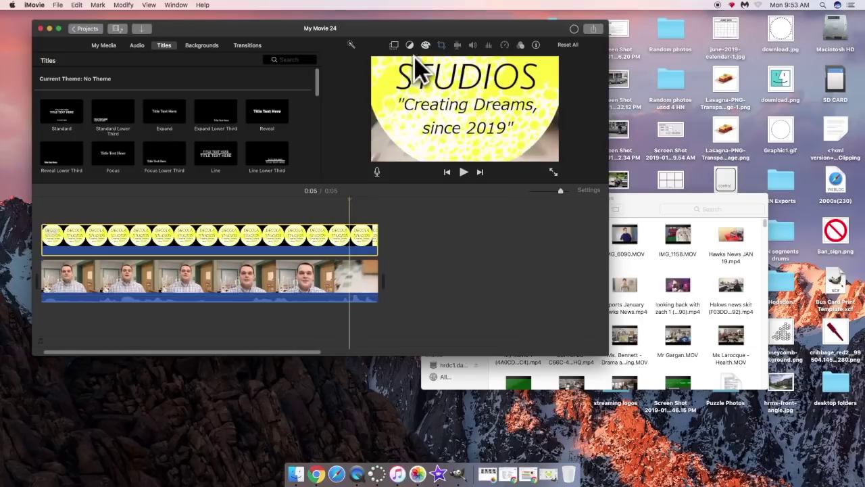
click(395, 46)
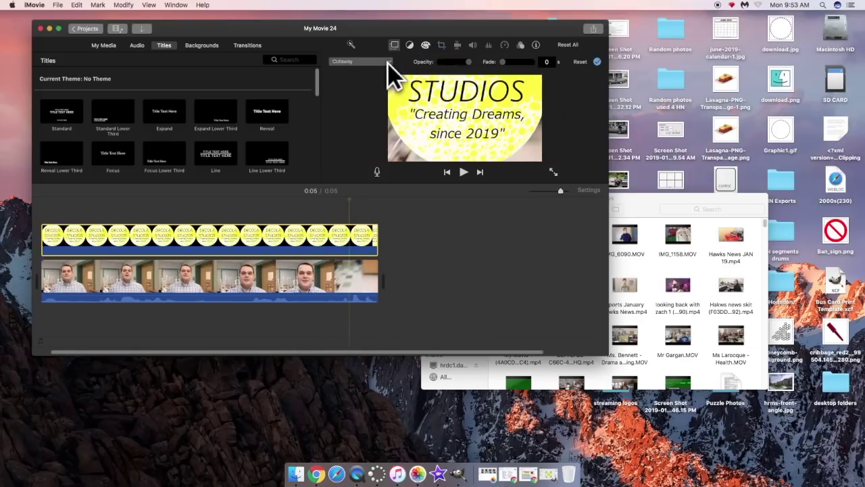
click(381, 62)
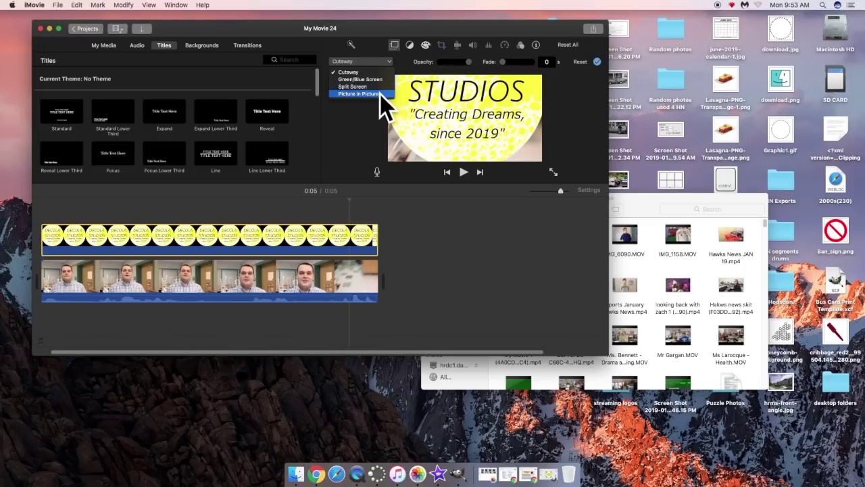
click(377, 94)
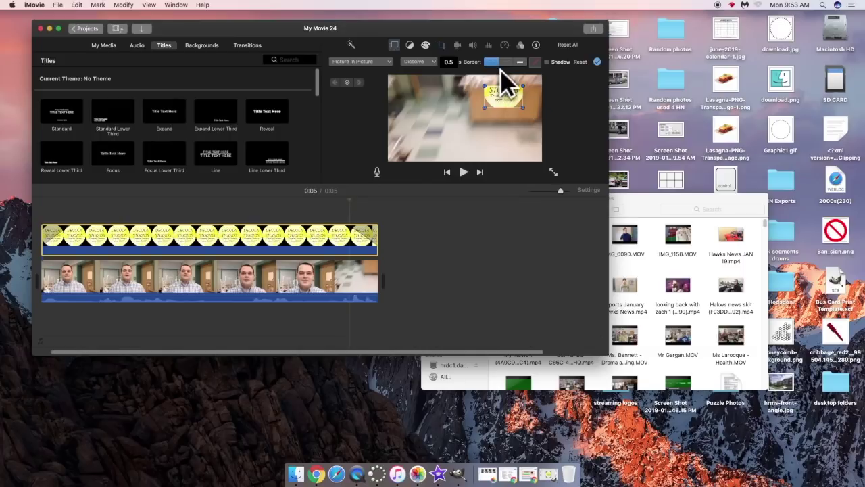
click(442, 45)
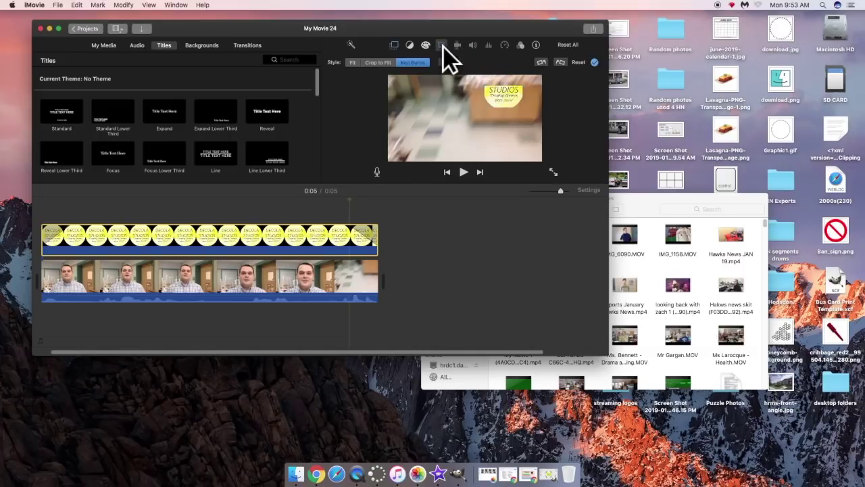
click(351, 63)
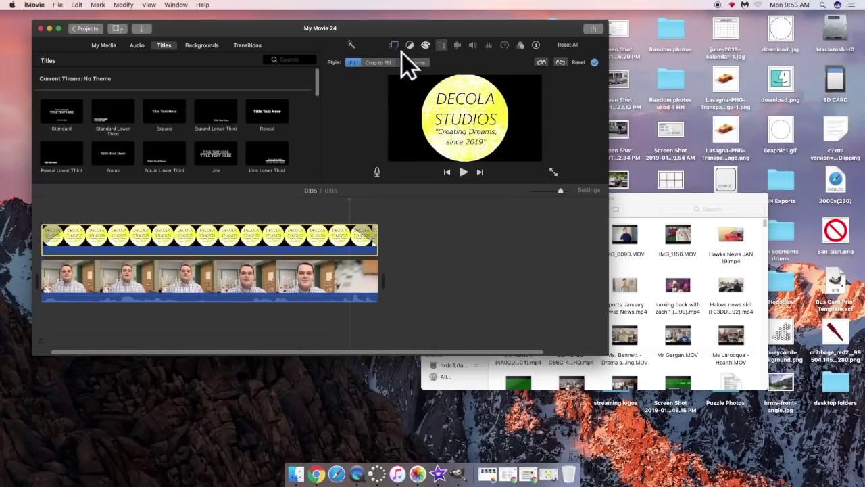
click(594, 63)
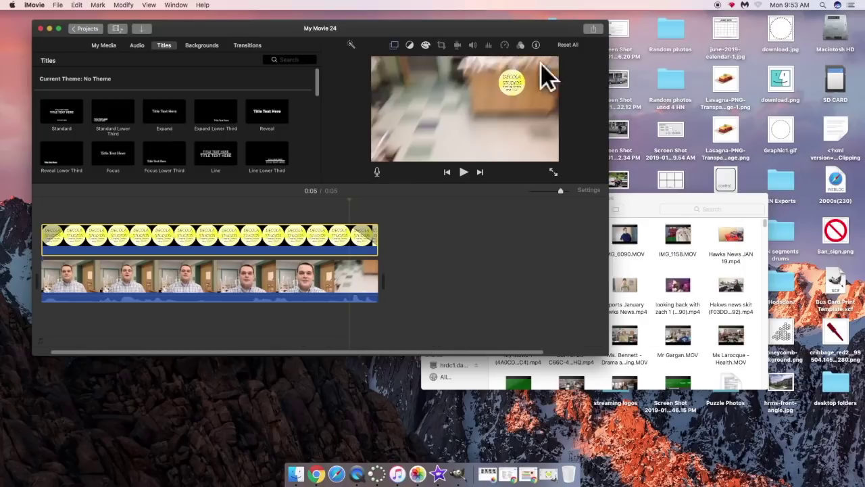
Place the picture-in-picture logo in the lower-right corner of the video frame, shrink it to a small watermark and apply the change
click(394, 46)
drag(504, 90, 525, 84)
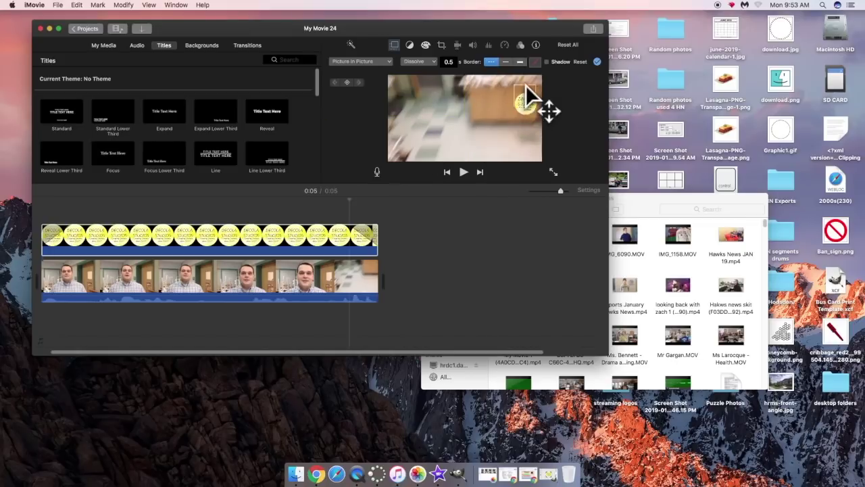
mouse_move(528, 131)
mouse_down()
mouse_move(528, 150)
mouse_move(512, 131)
mouse_up()
click(597, 63)
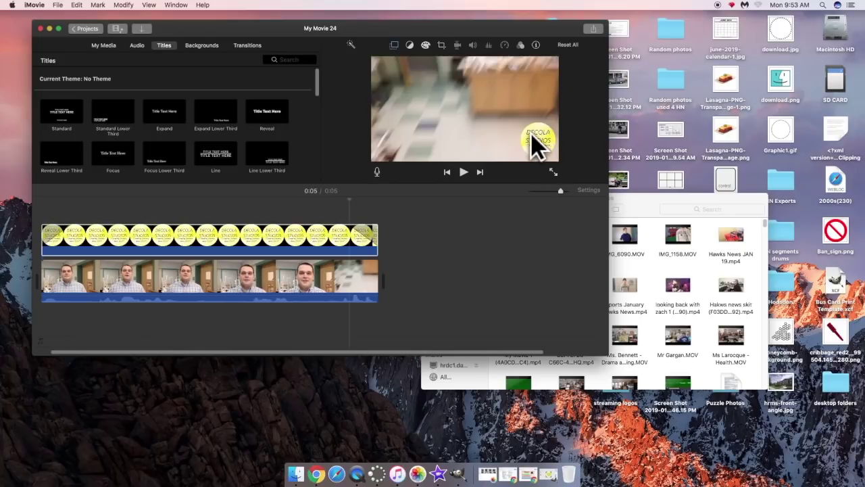
click(333, 223)
click(394, 45)
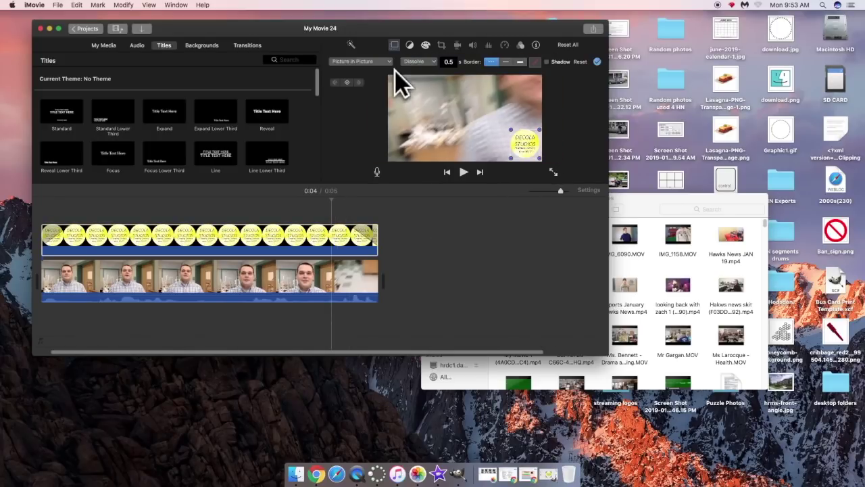
drag(510, 130, 523, 143)
click(598, 63)
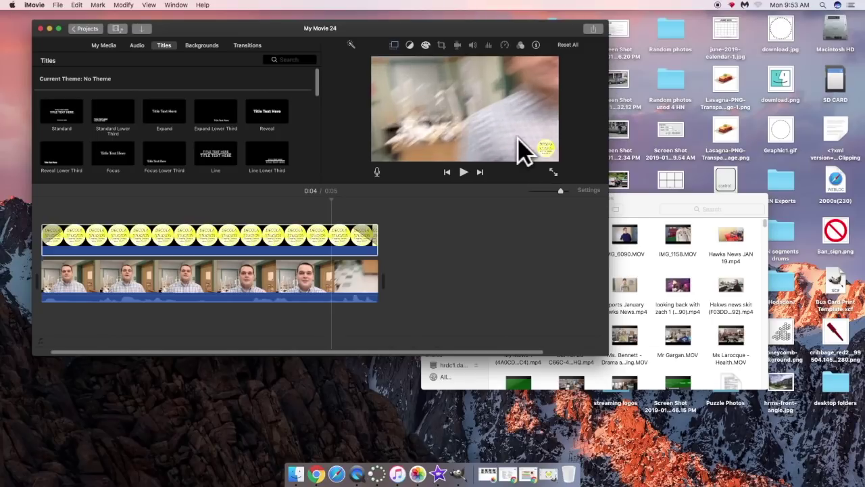
Play the movie from the start and view it full screen to check the logo watermark over the video
key(space)
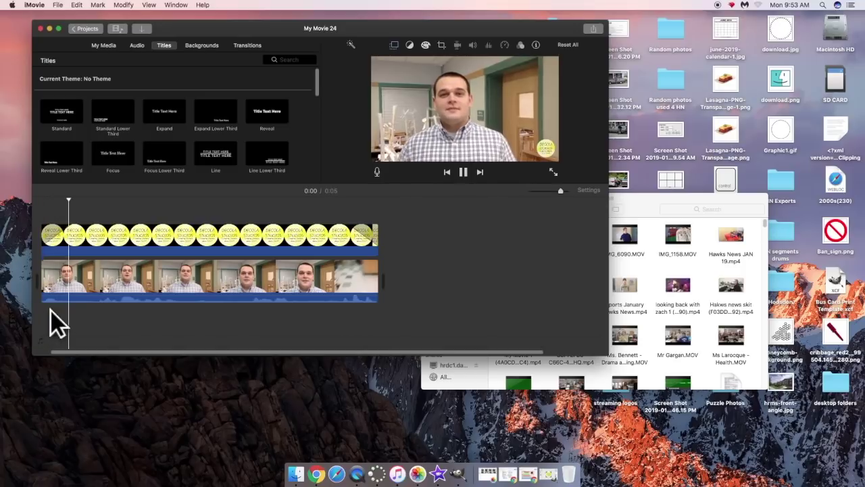
key(space)
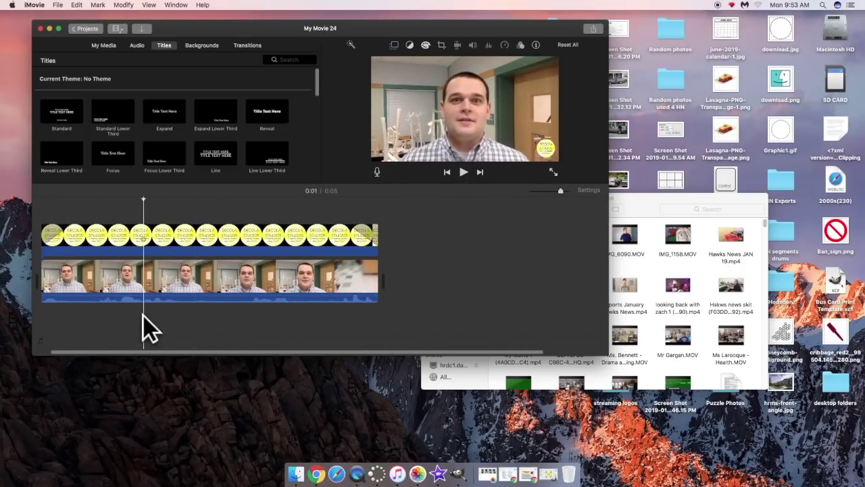
click(34, 314)
key(space)
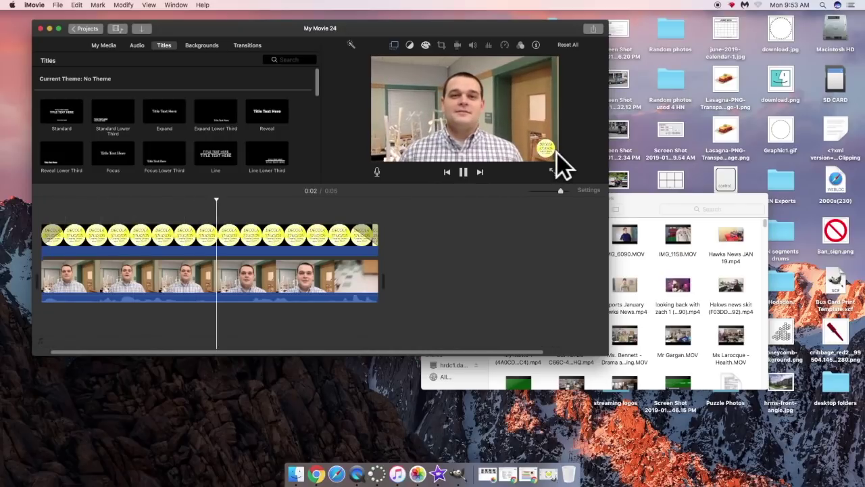
key(space)
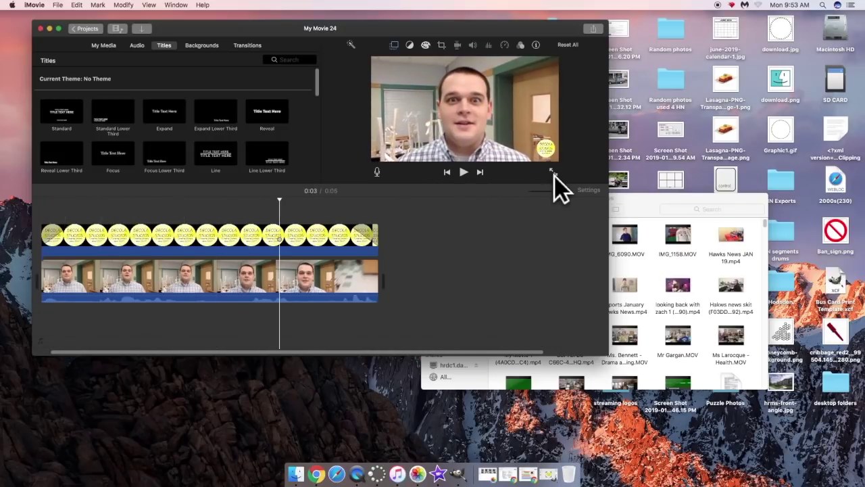
click(553, 171)
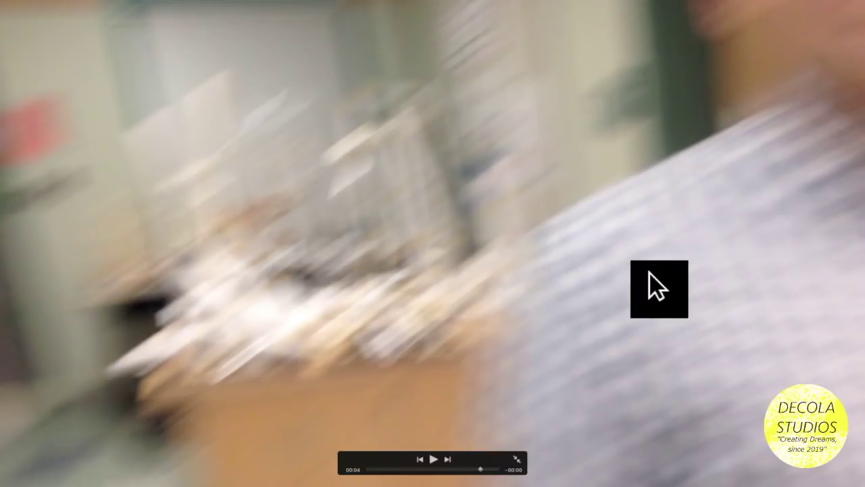
key(Escape)
Delete the logo overlay from the timeline and bring the All My Files Finder window in front of the iMovie preview
click(233, 240)
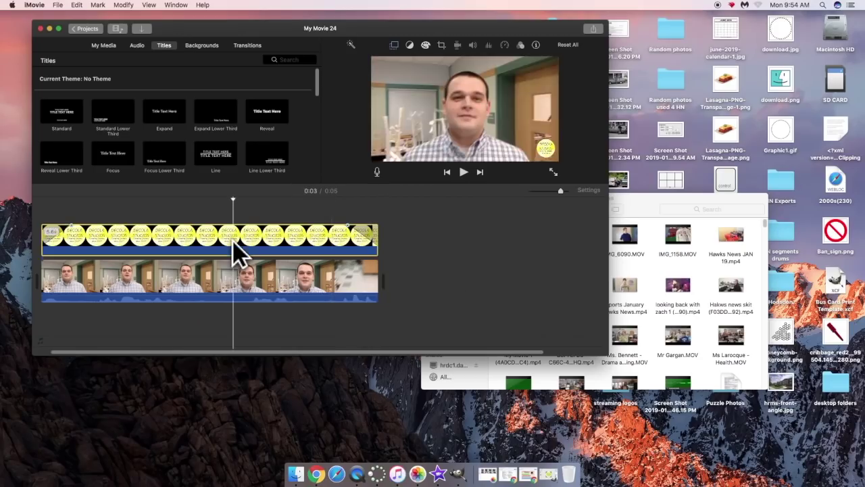
key(Delete)
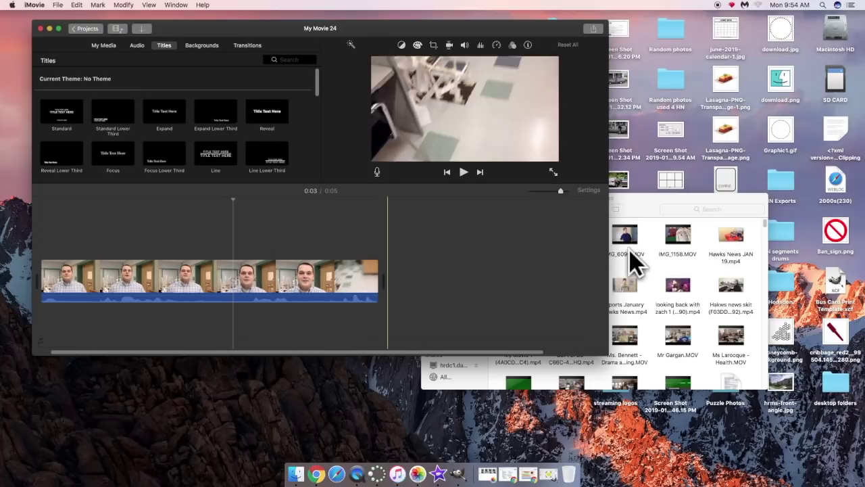
drag(629, 215, 638, 139)
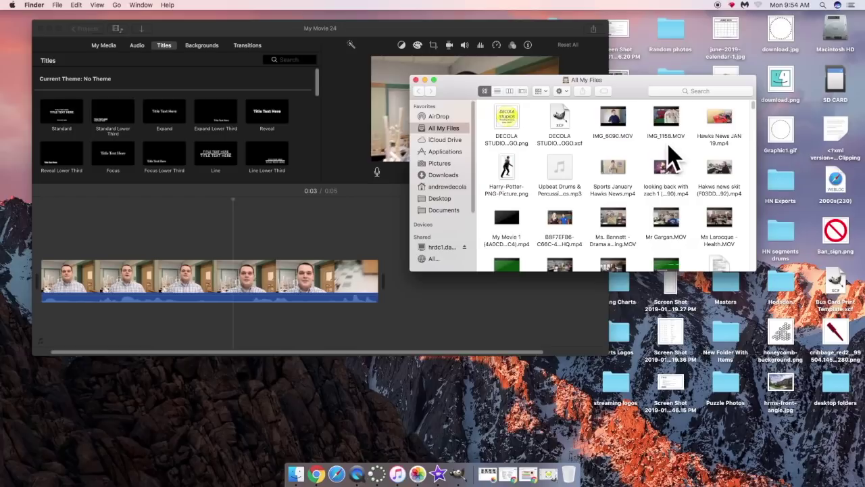